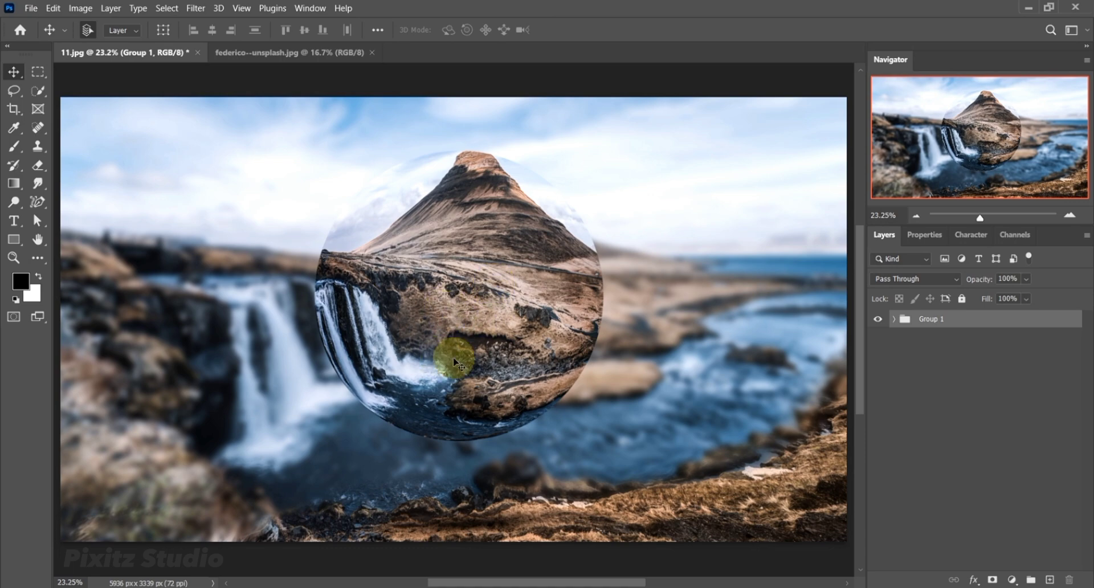
# - Switch to the federico--unsplash.jpg waterfall photo document
pyautogui.click(268, 53)
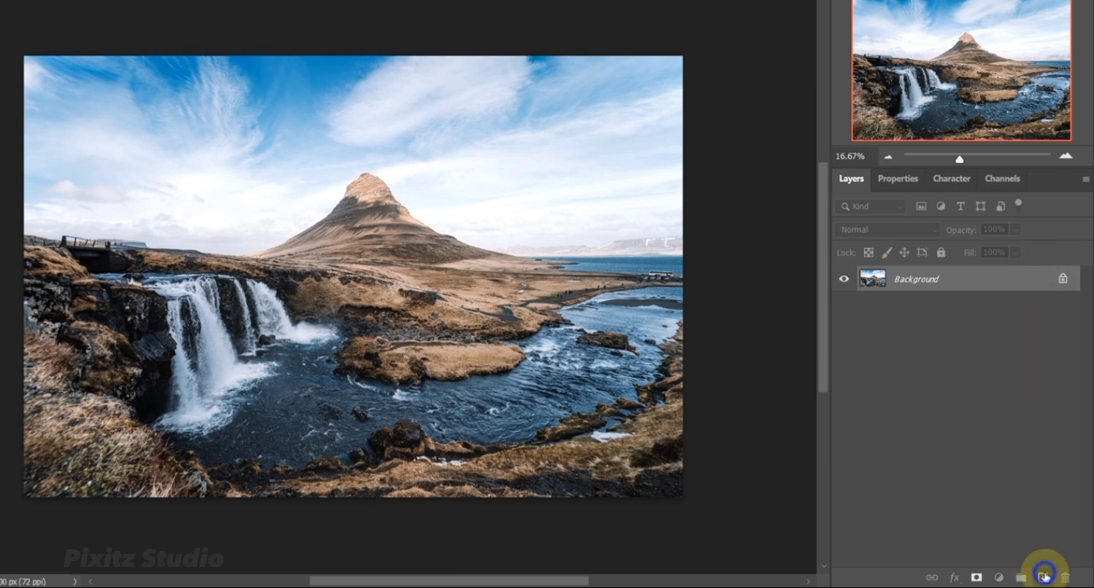
# - Add an empty Layer 1 and set up a 2200 px Hard Round brush at 100% opacity
pyautogui.click(1045, 577)
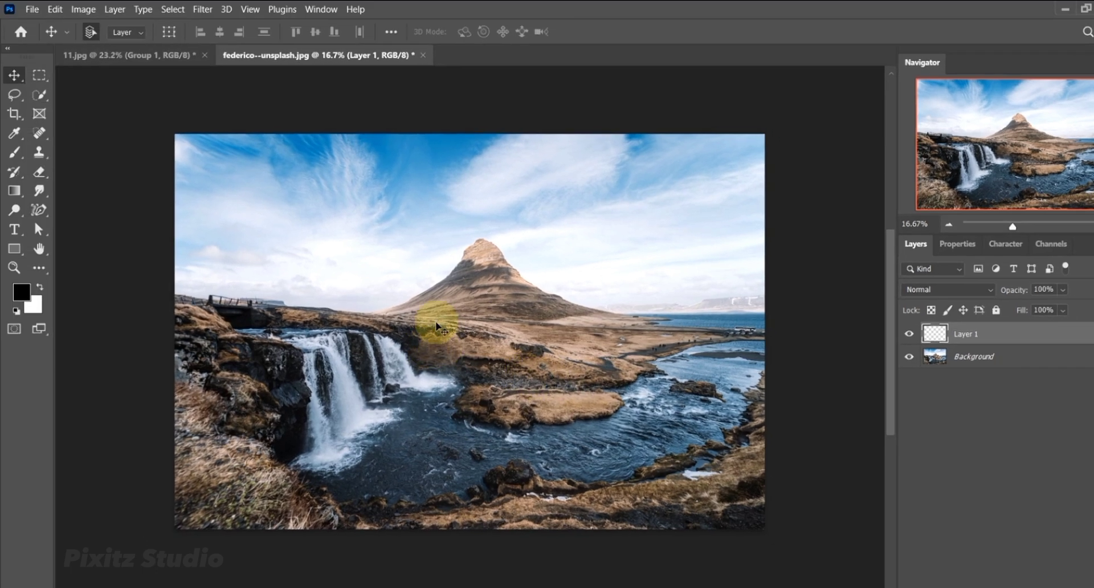
pyautogui.press('b')
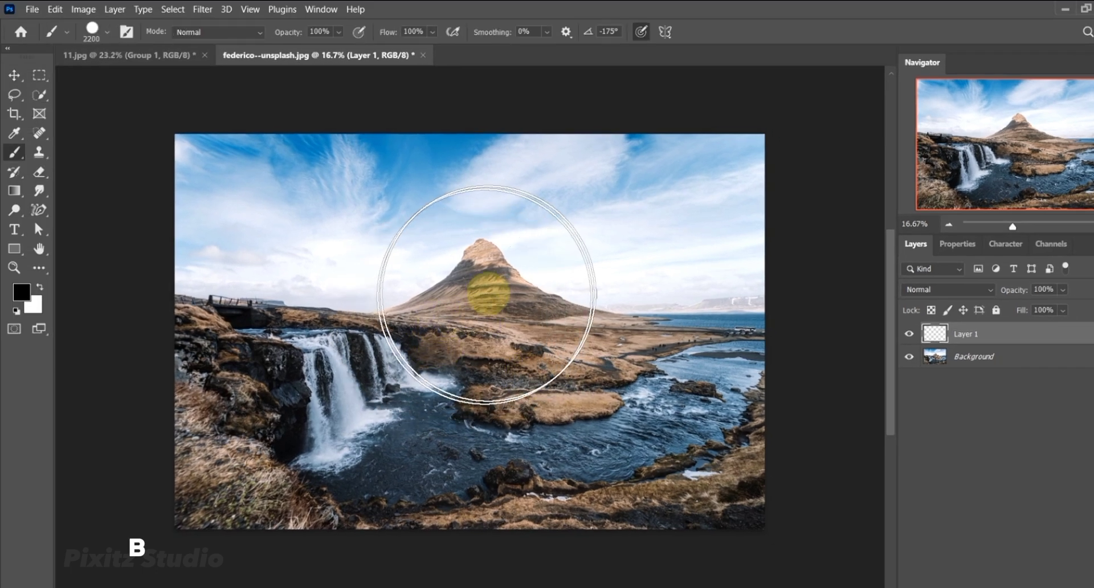
pyautogui.rightClick(472, 313)
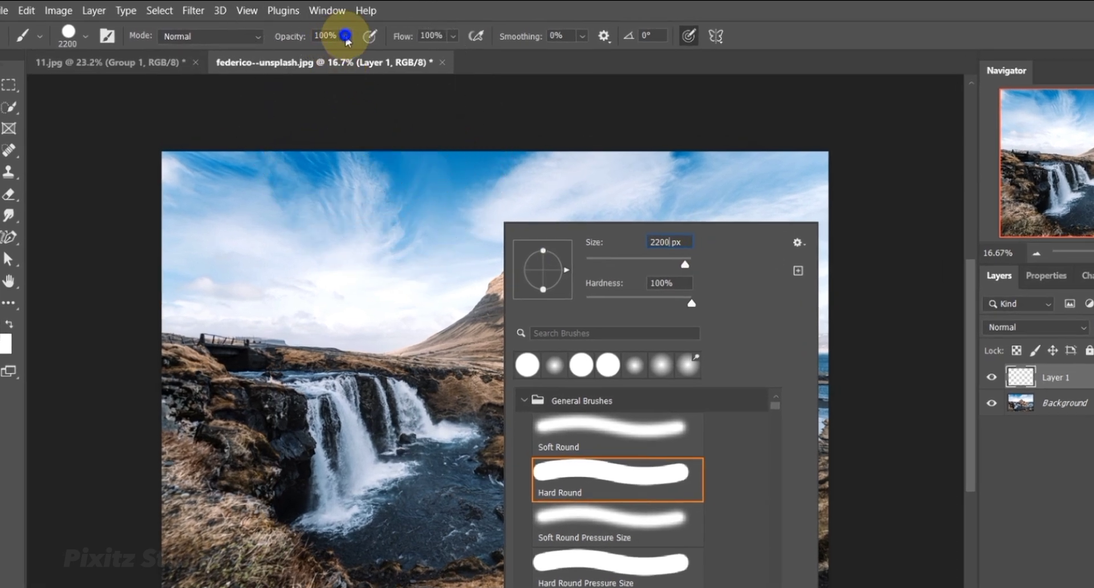
pyautogui.click(346, 36)
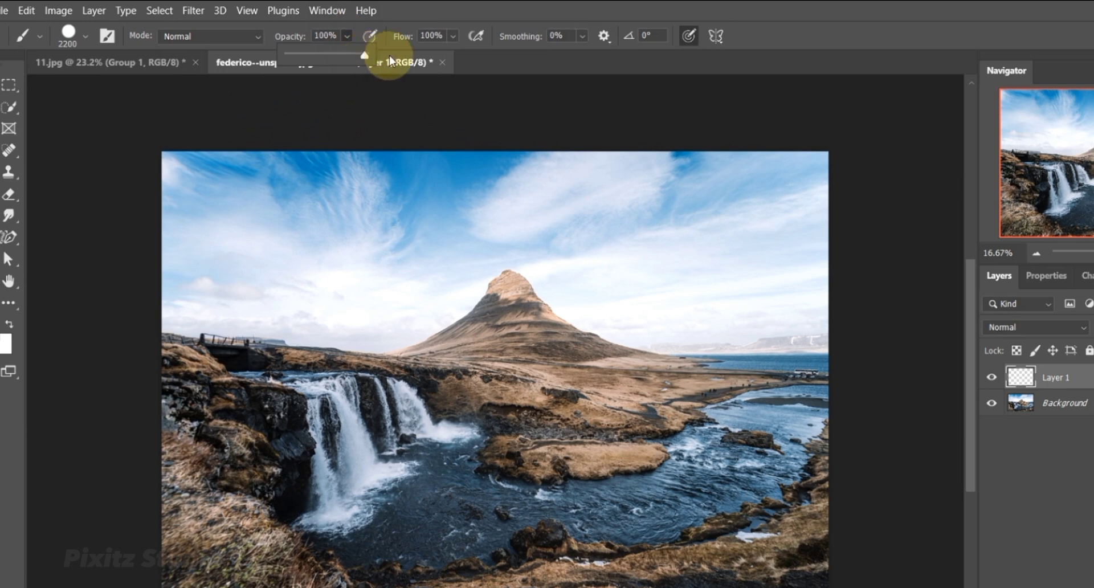
pyautogui.click(475, 24)
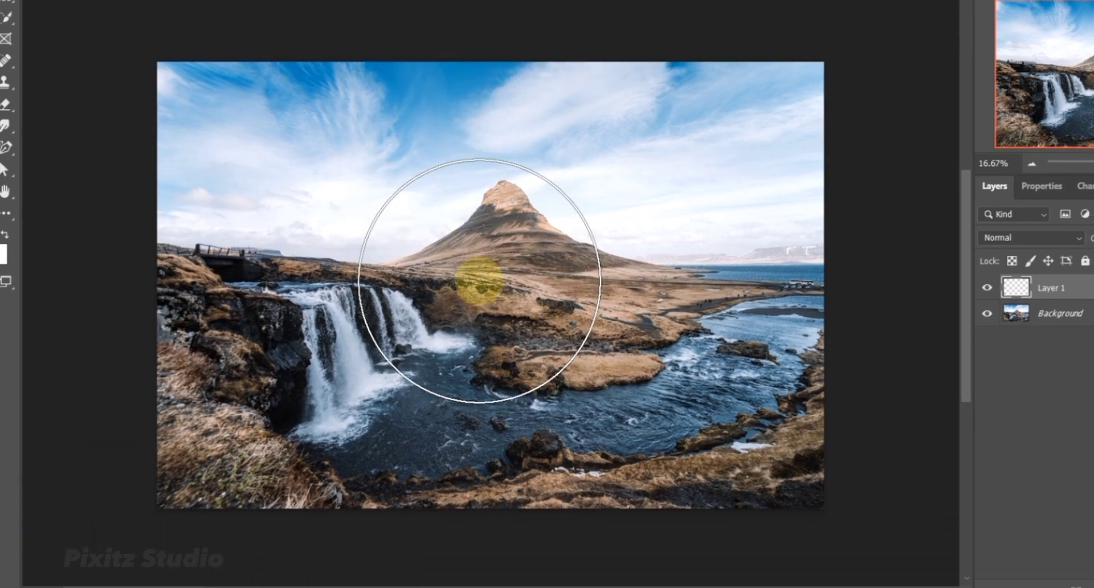
# - Paint a slightly larger black disc on Layer 1 and nudge it into place
pyautogui.press(']')
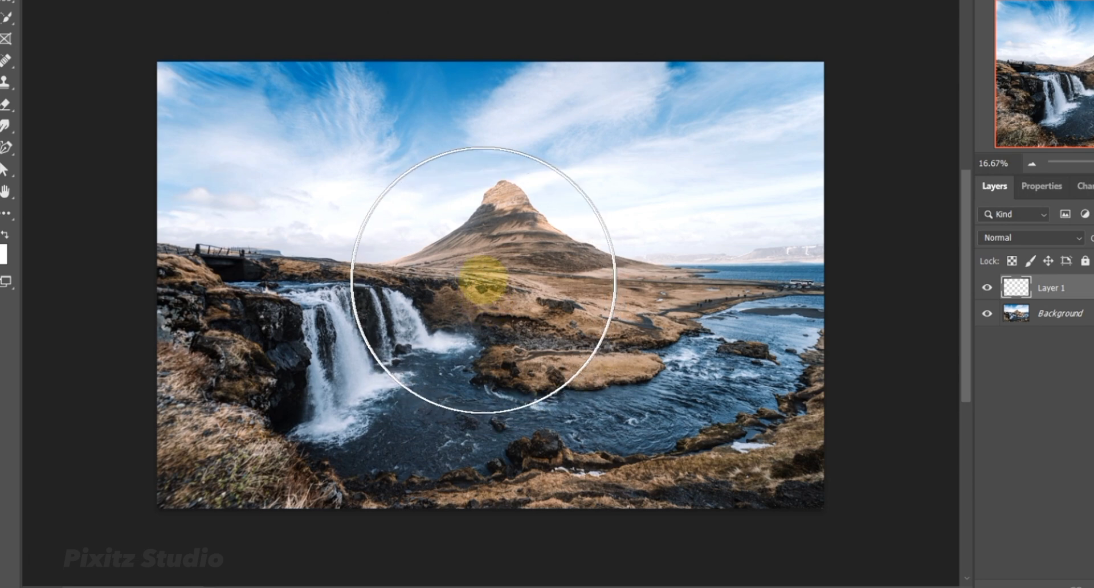
pyautogui.click(486, 280)
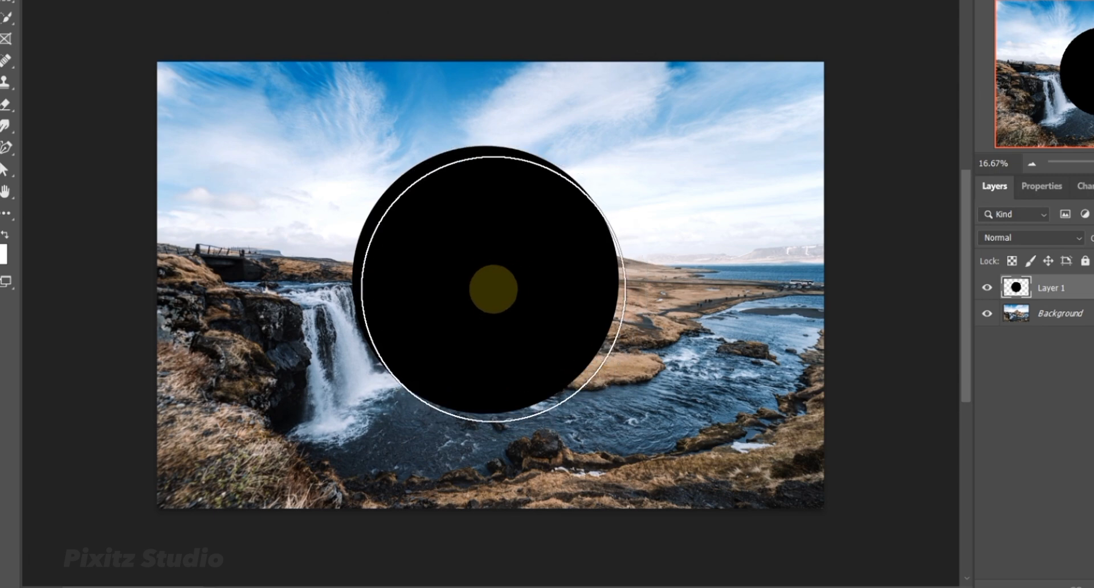
pyautogui.press('v')
pyautogui.moveTo(510, 282); pyautogui.dragTo(513, 289)
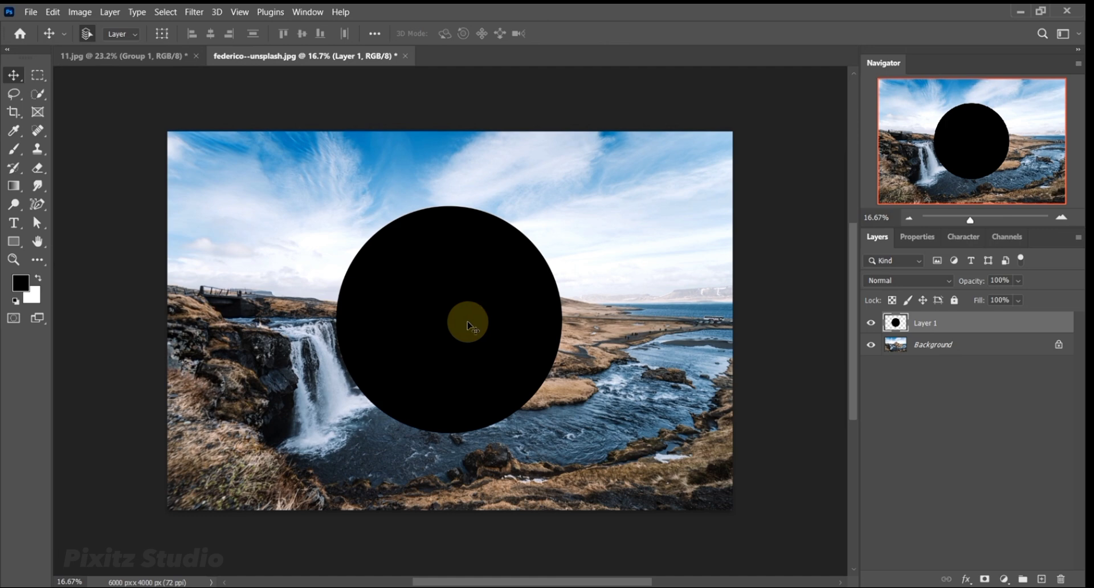
# - Centre the black disc vertically and horizontally on the canvas, then deselect
pyautogui.hotkey('ctrl', 'a')
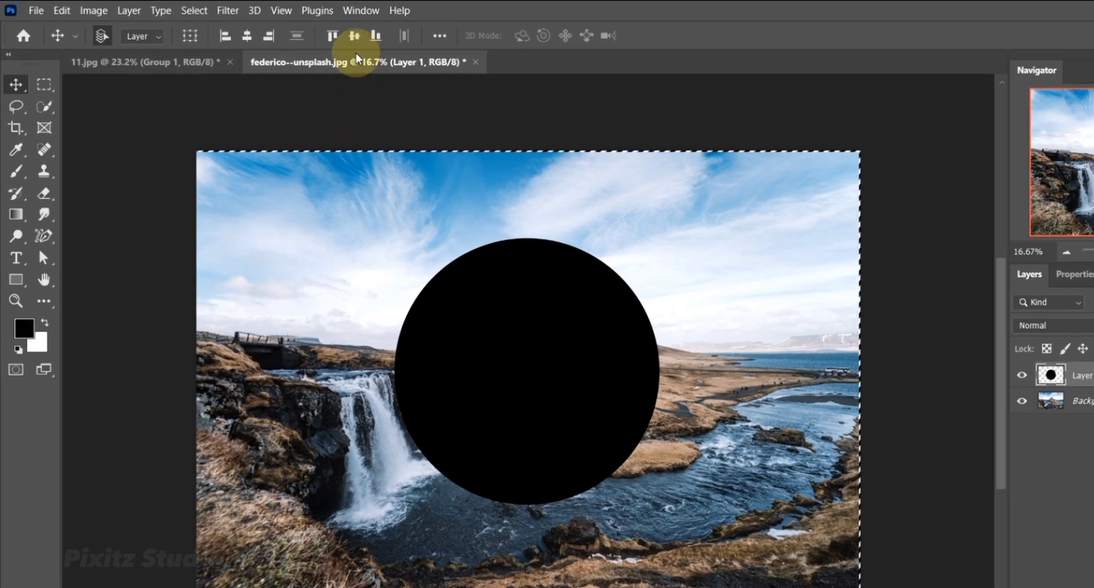
pyautogui.click(322, 34)
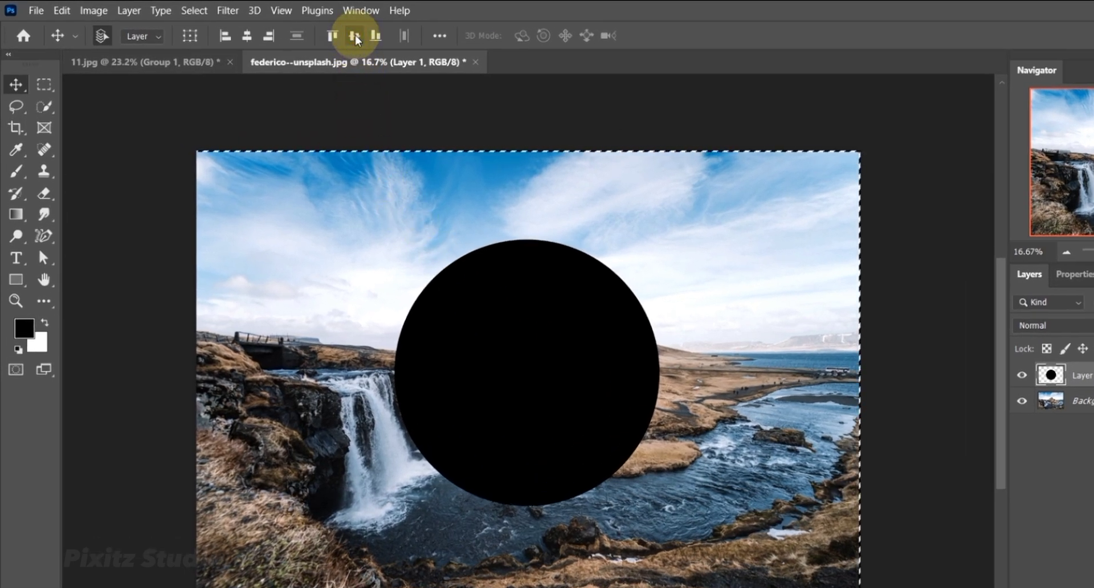
pyautogui.click(253, 35)
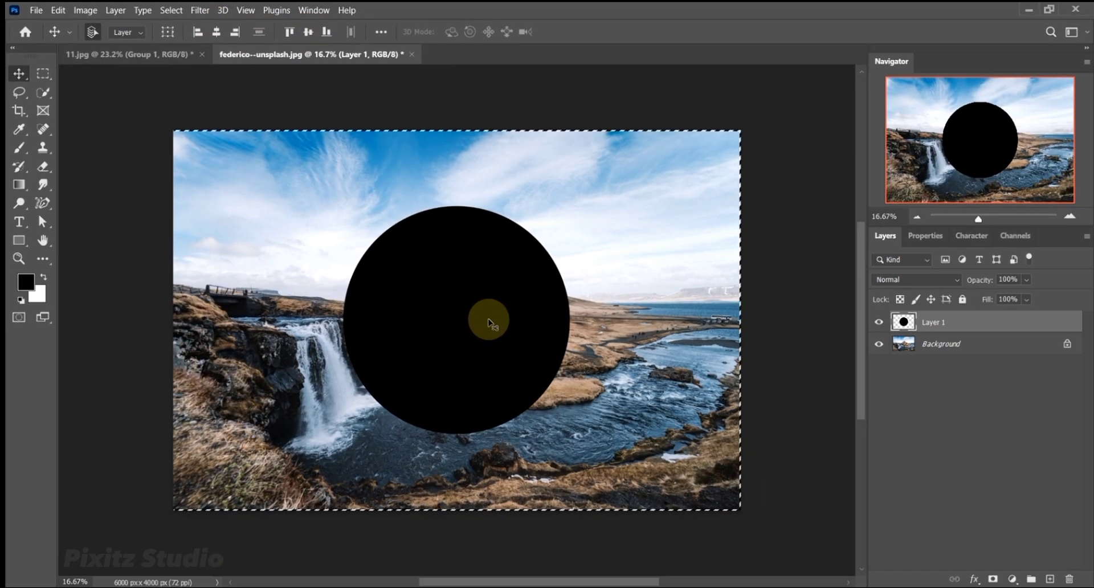
pyautogui.hotkey('ctrl', 'd')
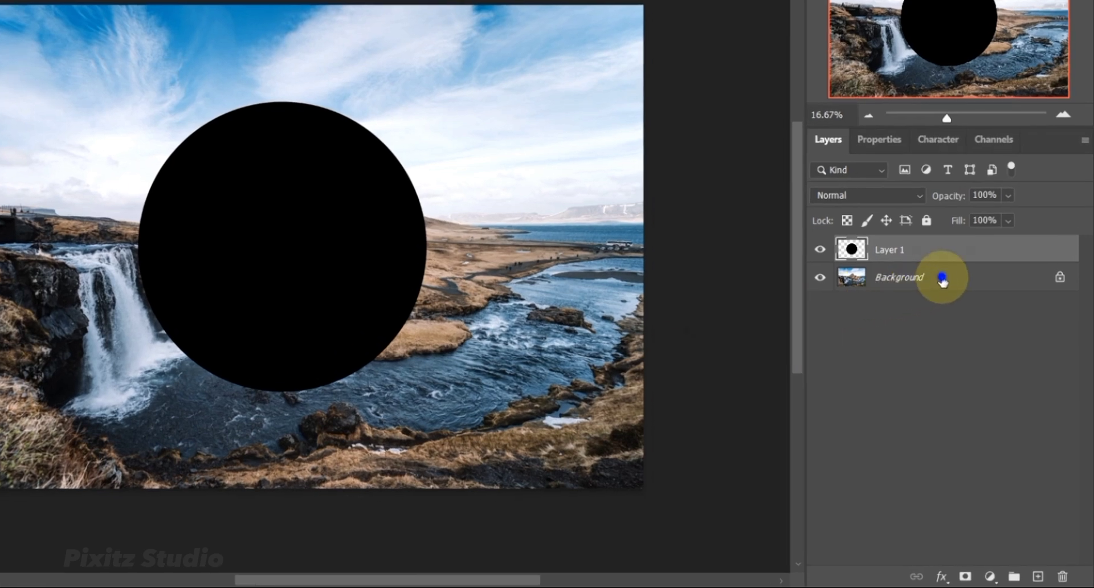
# - Duplicate the Background layer and move the copy above Layer 1
pyautogui.click(943, 280)
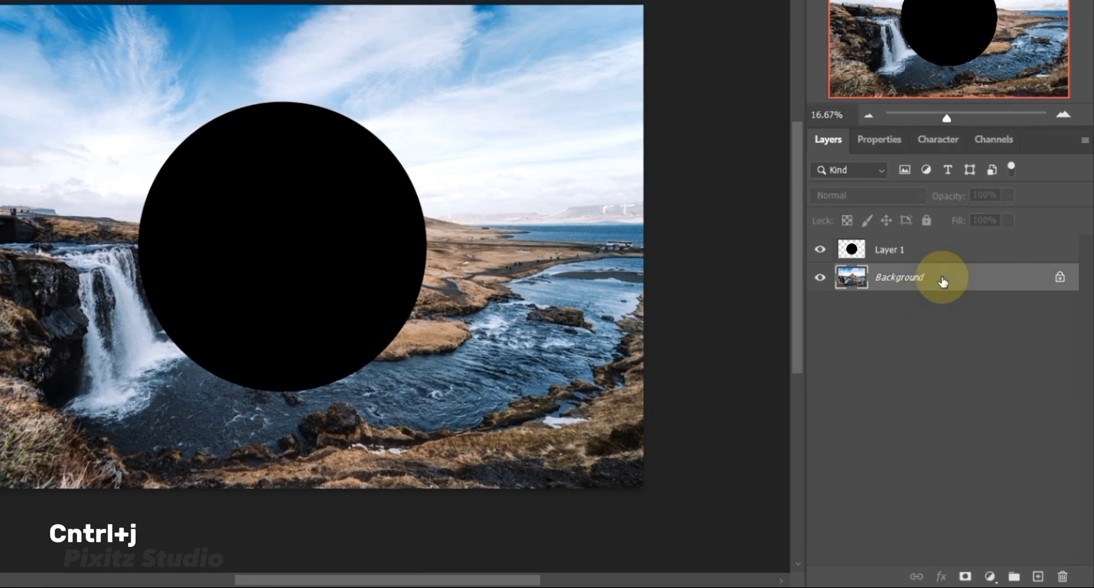
pyautogui.hotkey('ctrl', 'j')
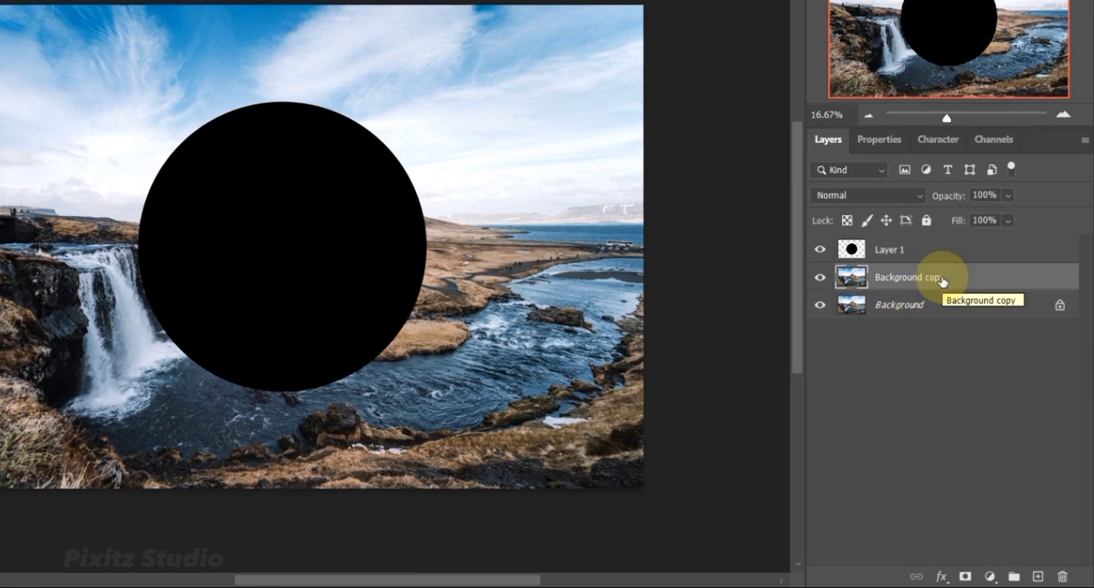
pyautogui.moveTo(943, 279); pyautogui.dragTo(940, 240)
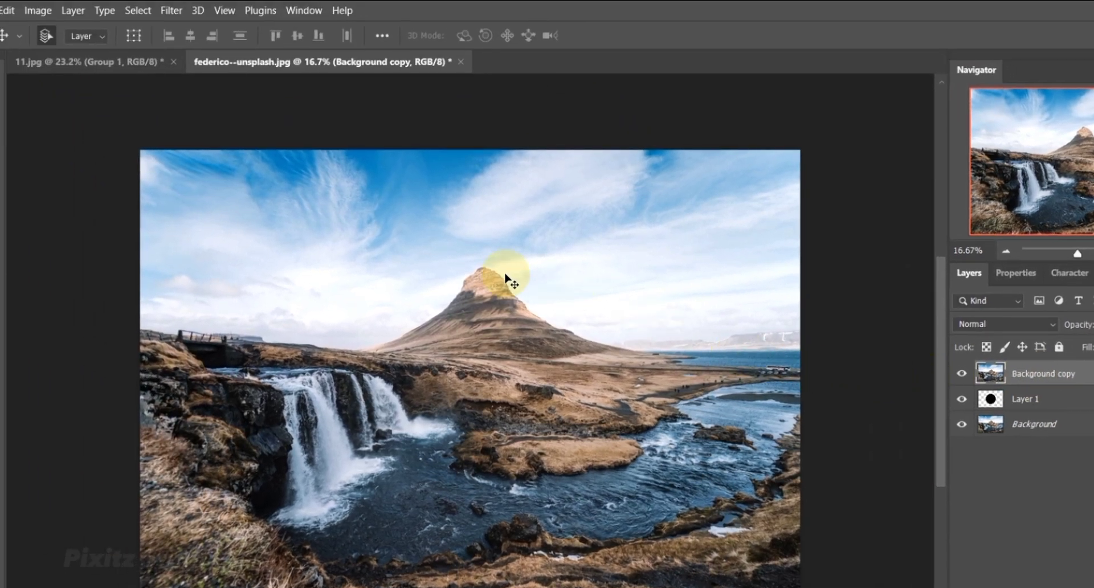
# - Apply Spherize to Background copy with Amount 100 in Normal mode
pyautogui.click(170, 10)
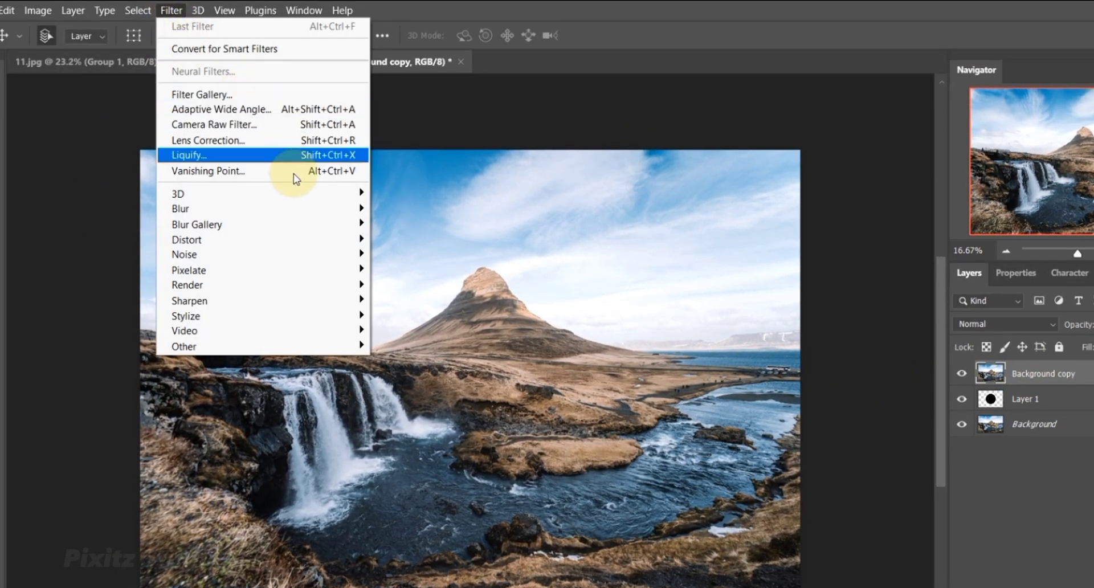
pyautogui.moveTo(319, 239)
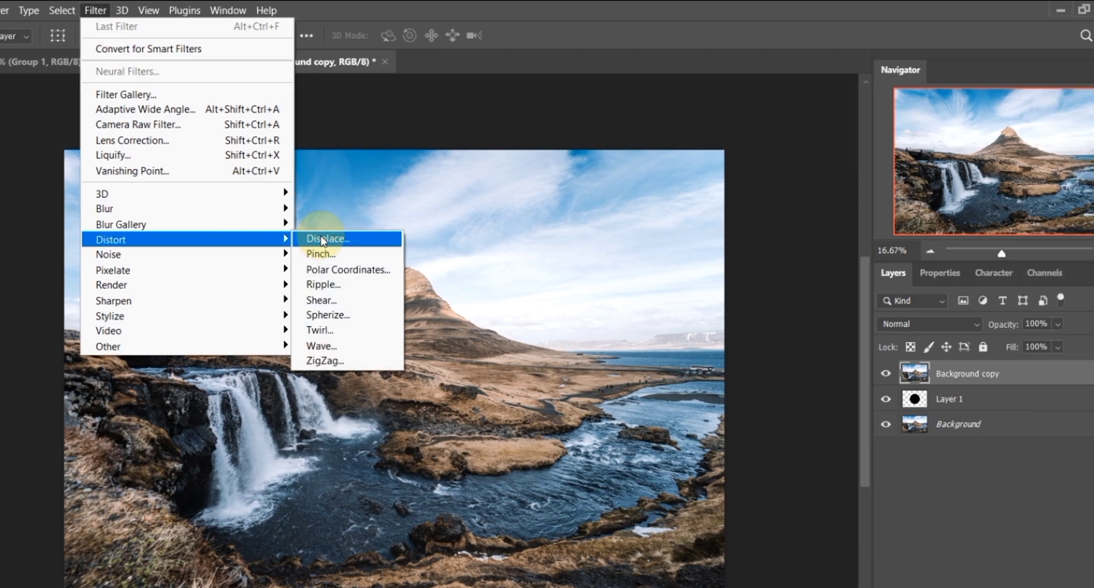
pyautogui.click(329, 314)
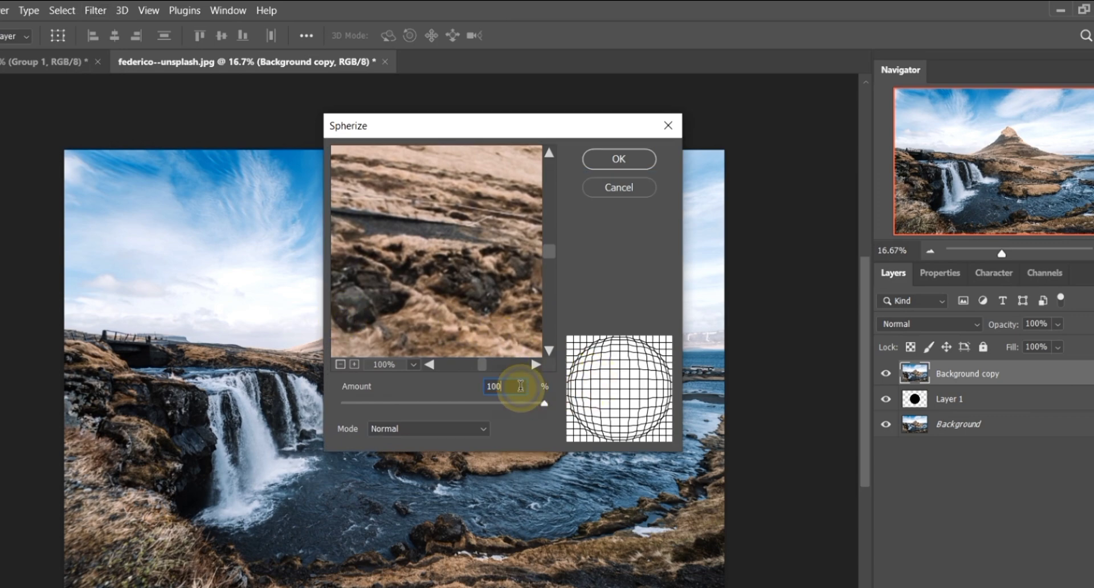
pyautogui.click(460, 427)
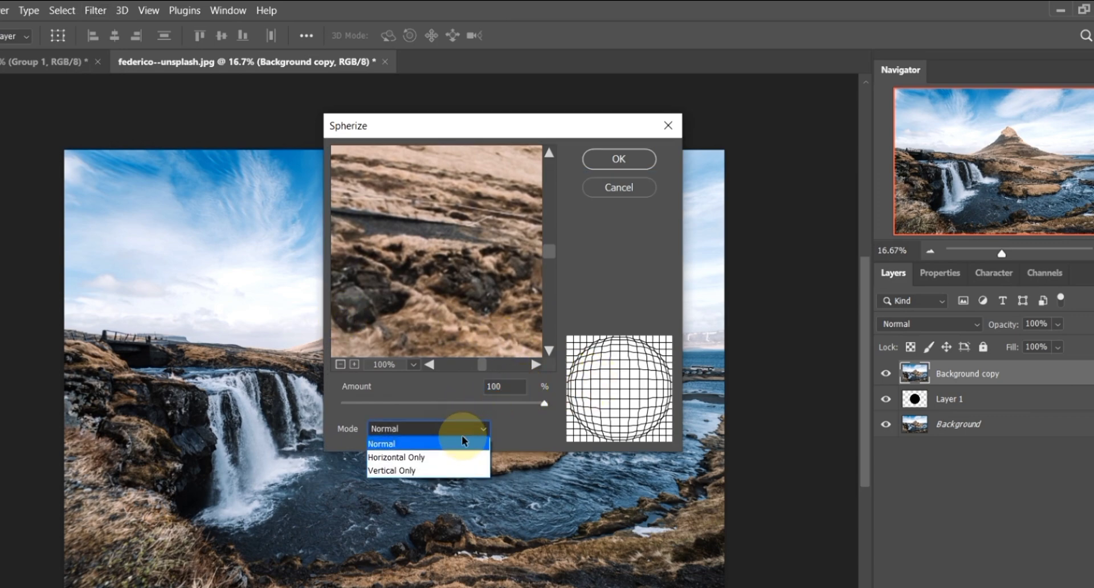
pyautogui.click(605, 161)
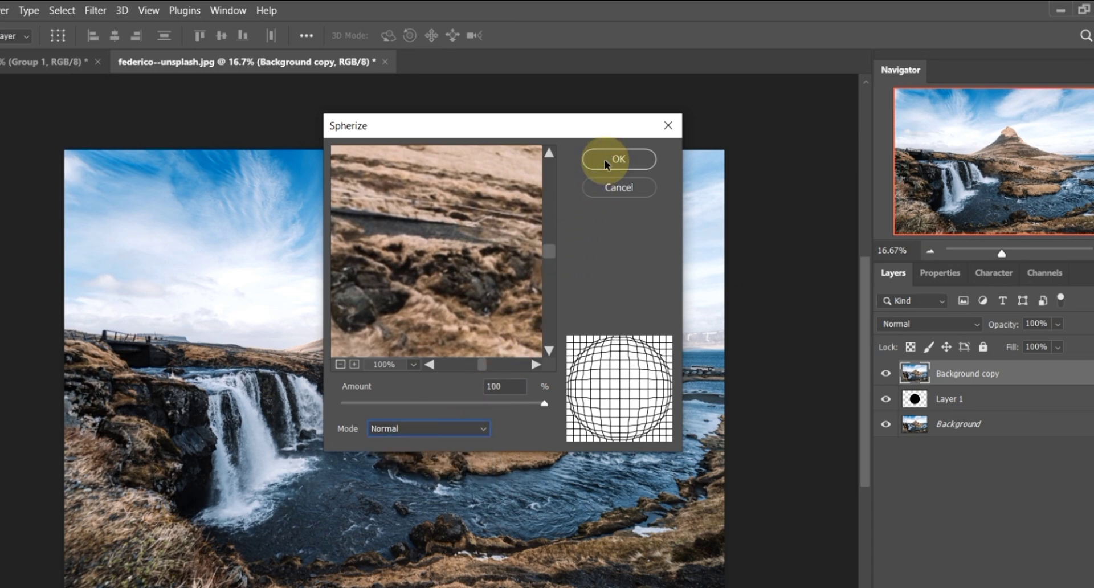
pyautogui.click(605, 160)
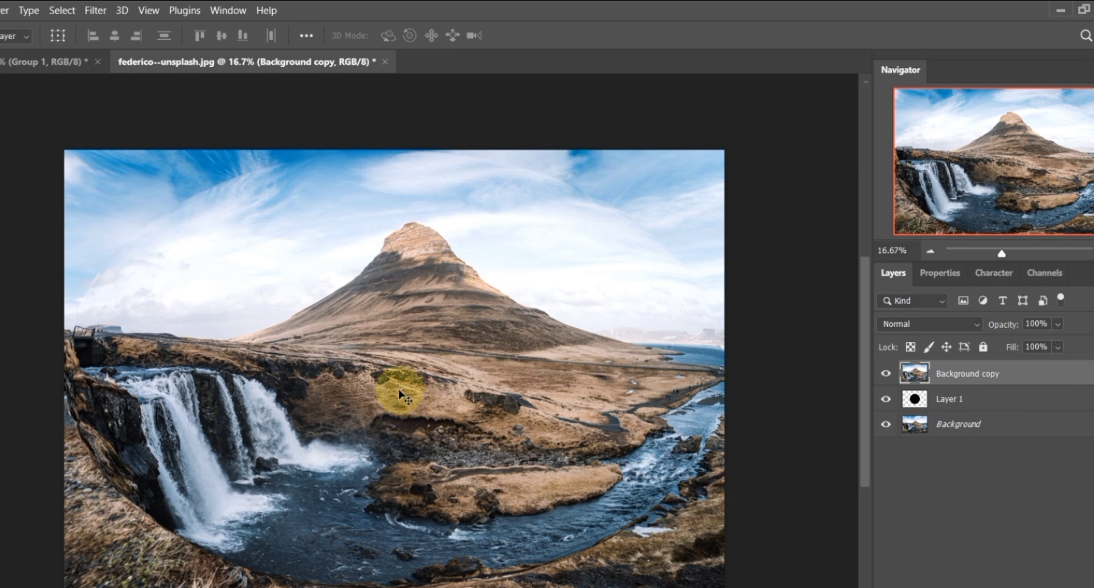
# - Repeat Spherize, then shrink the copy to about 54% width and 75% height near centre
pyautogui.click(98, 11)
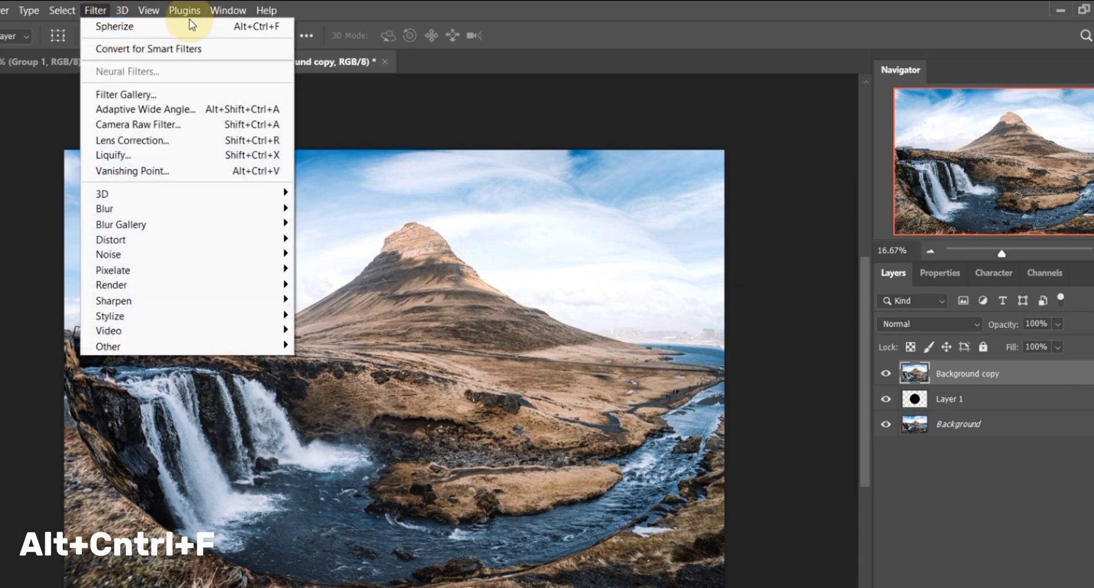
pyautogui.click(259, 29)
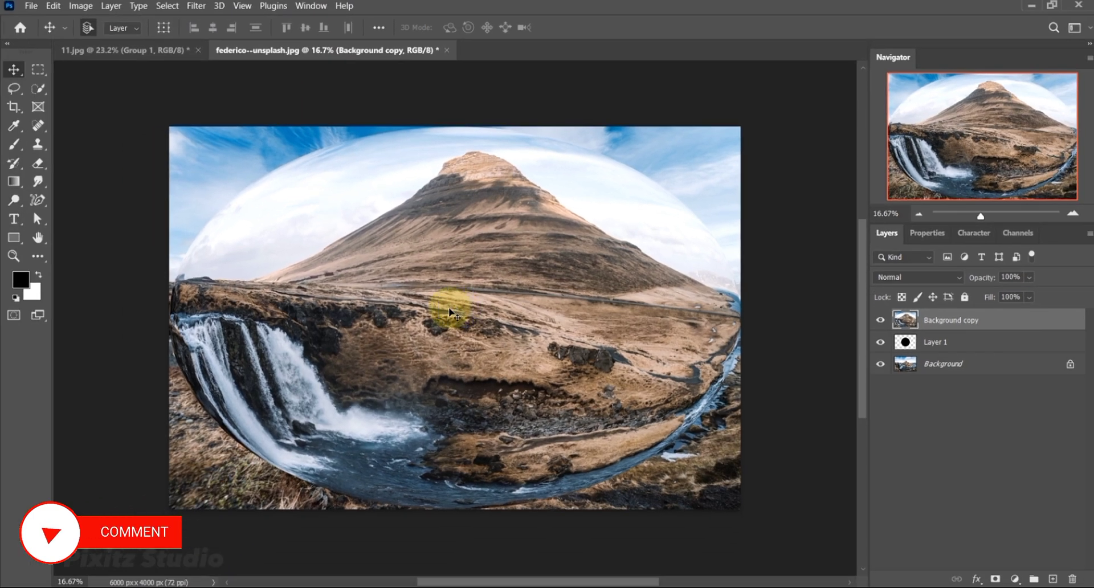
pyautogui.hotkey('ctrl', 't')
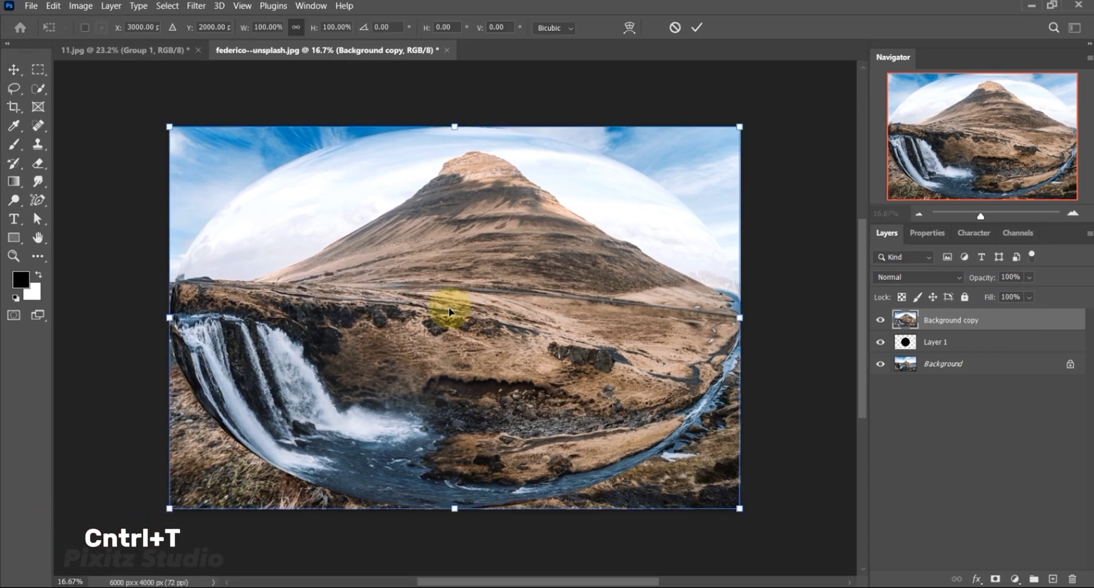
pyautogui.moveTo(739, 127); pyautogui.dragTo(598, 221)
pyautogui.moveTo(382, 386); pyautogui.dragTo(458, 353)
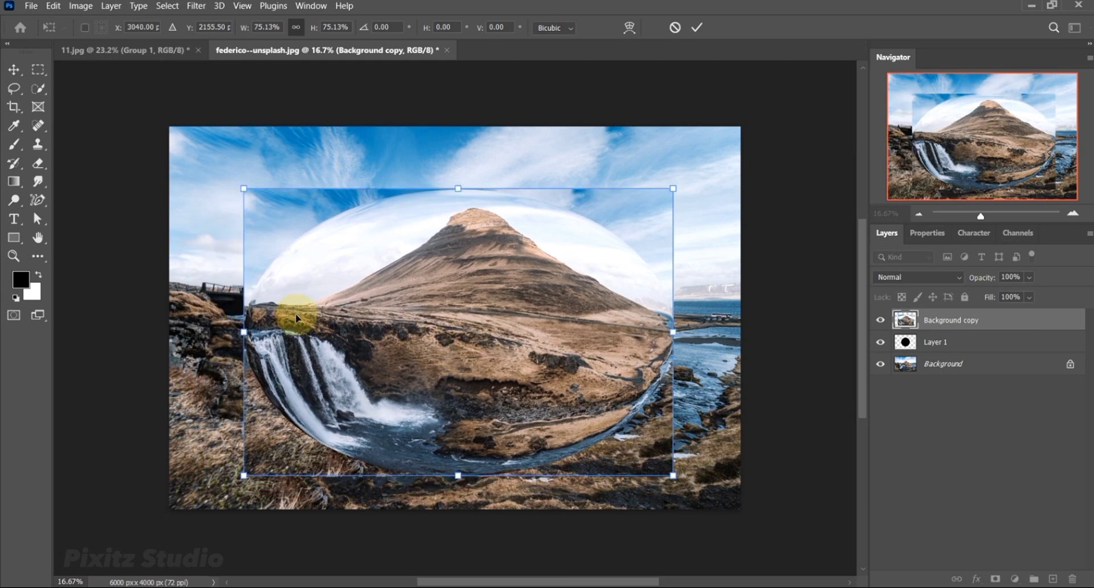
pyautogui.moveTo(245, 331); pyautogui.dragTo(357, 333)
pyautogui.moveTo(570, 368); pyautogui.dragTo(541, 352)
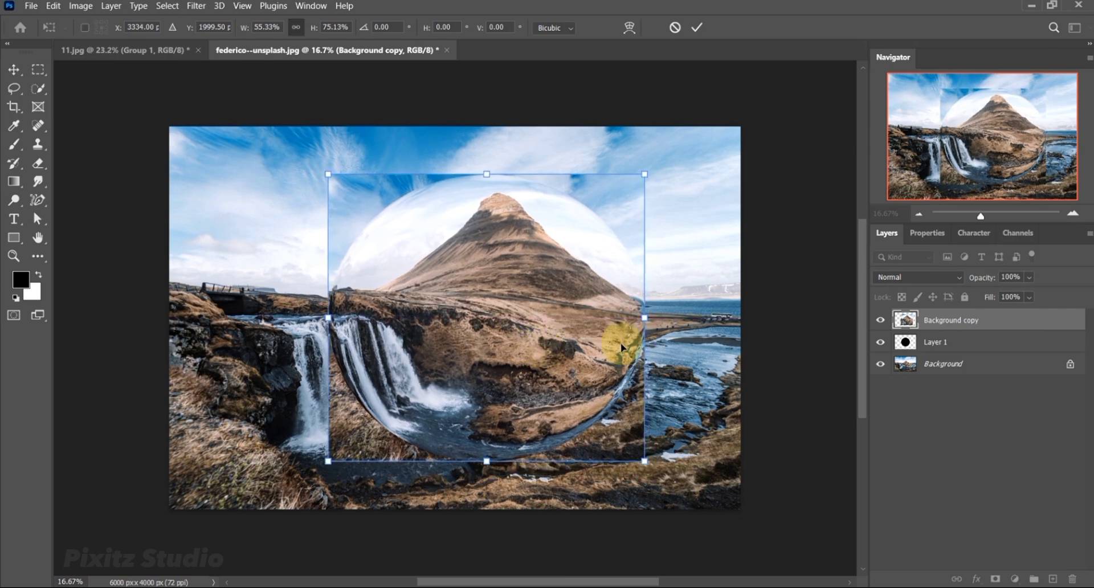
pyautogui.moveTo(642, 322); pyautogui.dragTo(634, 318)
pyautogui.click(697, 28)
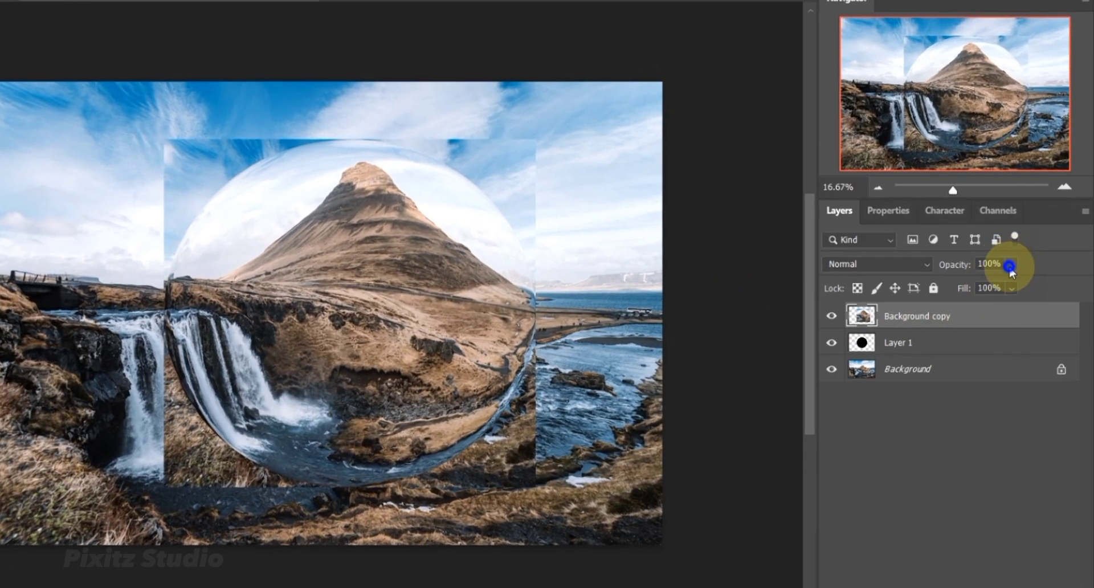
# - Lower Background copy's opacity to 72% and shift the layer left
pyautogui.click(1009, 265)
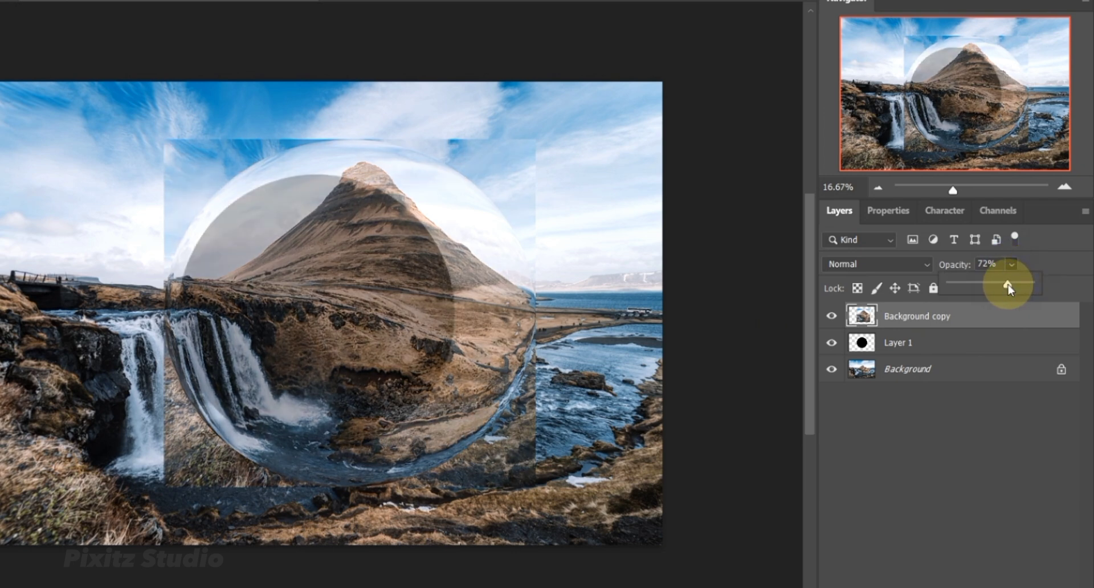
pyautogui.click(477, 356)
pyautogui.moveTo(471, 359); pyautogui.dragTo(444, 359)
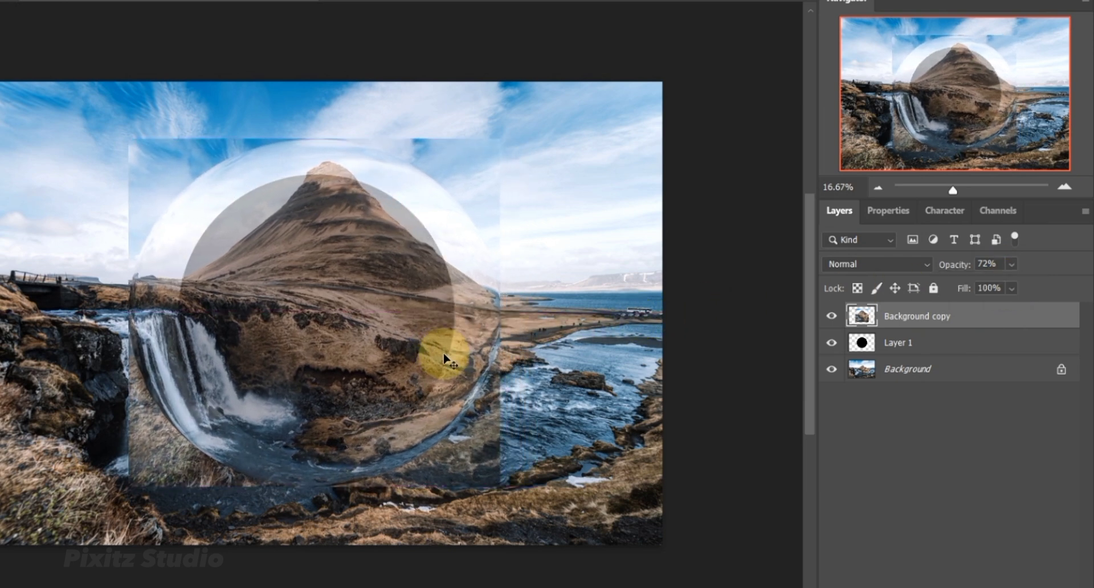
# - Resize the spherized landscape from top and bottom so its bulge fits over the circle
pyautogui.hotkey('ctrl', 't')
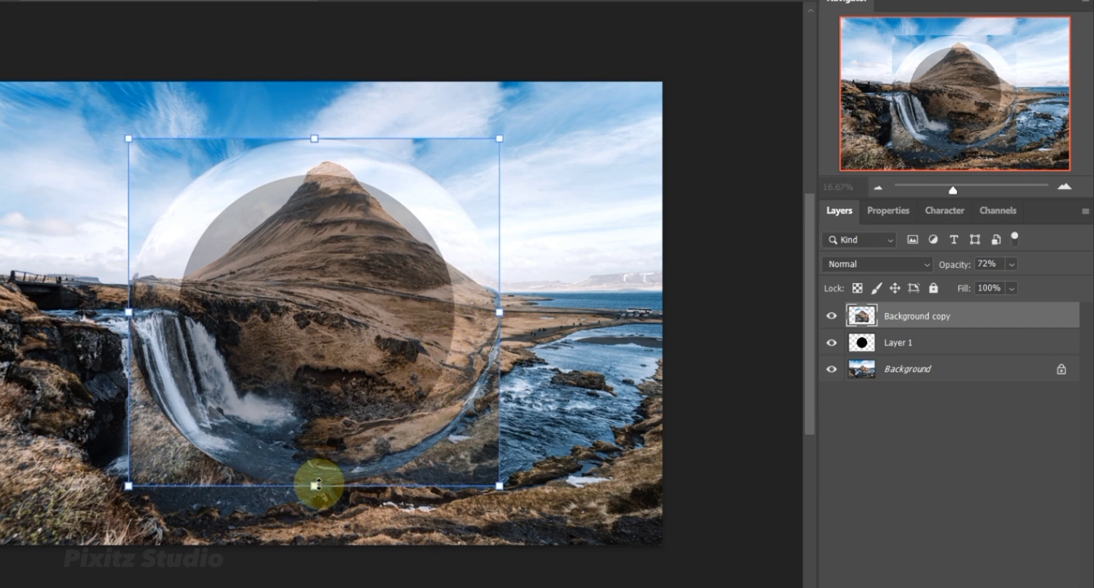
pyautogui.moveTo(315, 484); pyautogui.dragTo(313, 449)
pyautogui.moveTo(328, 373); pyautogui.dragTo(332, 394)
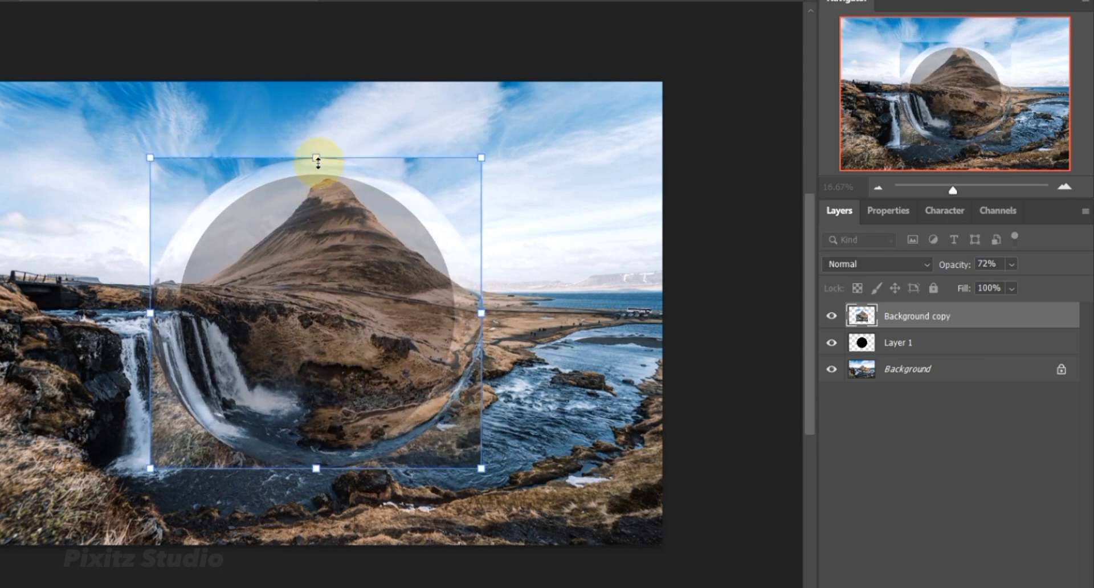
pyautogui.moveTo(318, 163); pyautogui.dragTo(323, 178)
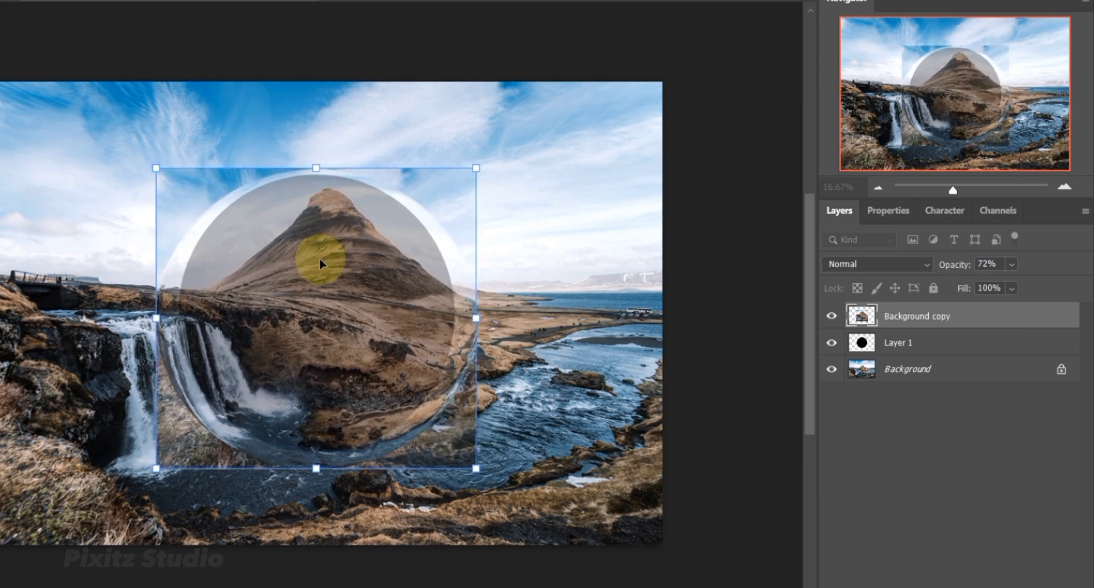
pyautogui.moveTo(322, 305); pyautogui.dragTo(324, 311)
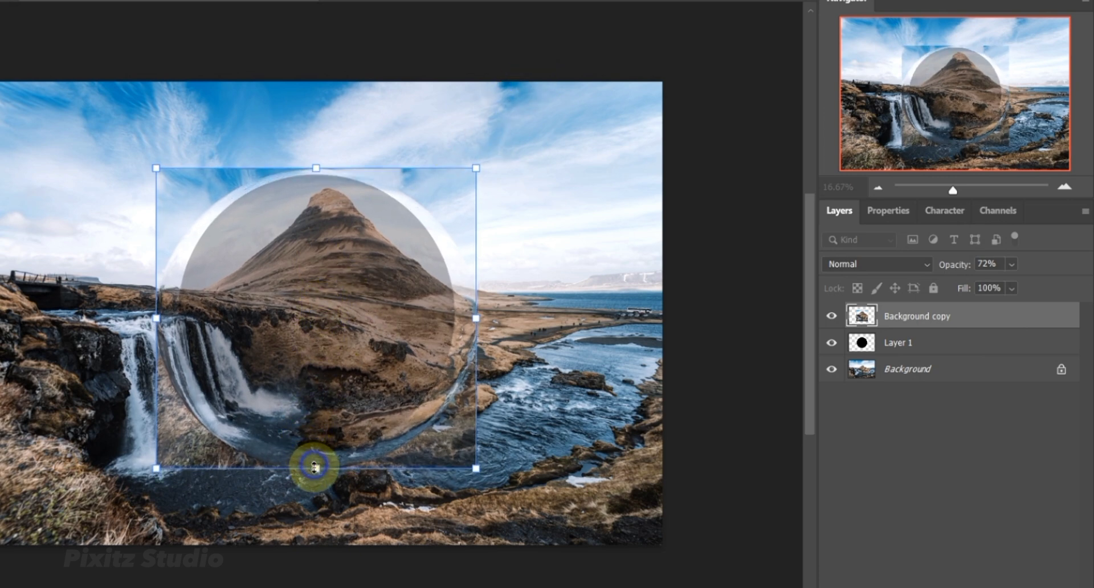
pyautogui.moveTo(315, 467); pyautogui.dragTo(313, 469)
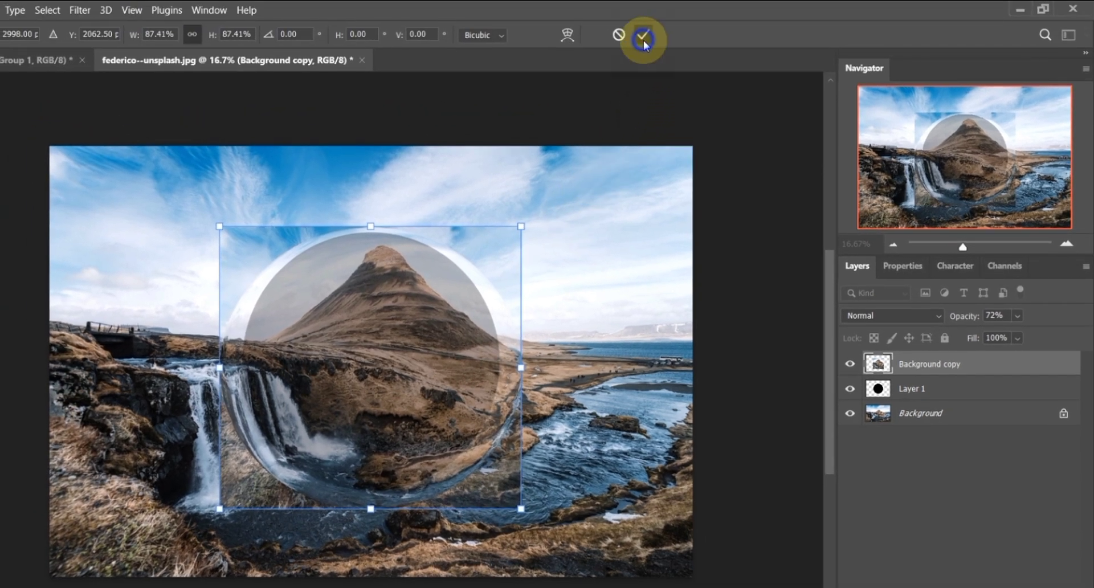
# - Commit the transform, restore 100% opacity, and clip Background copy to Layer 1's disc
pyautogui.click(643, 38)
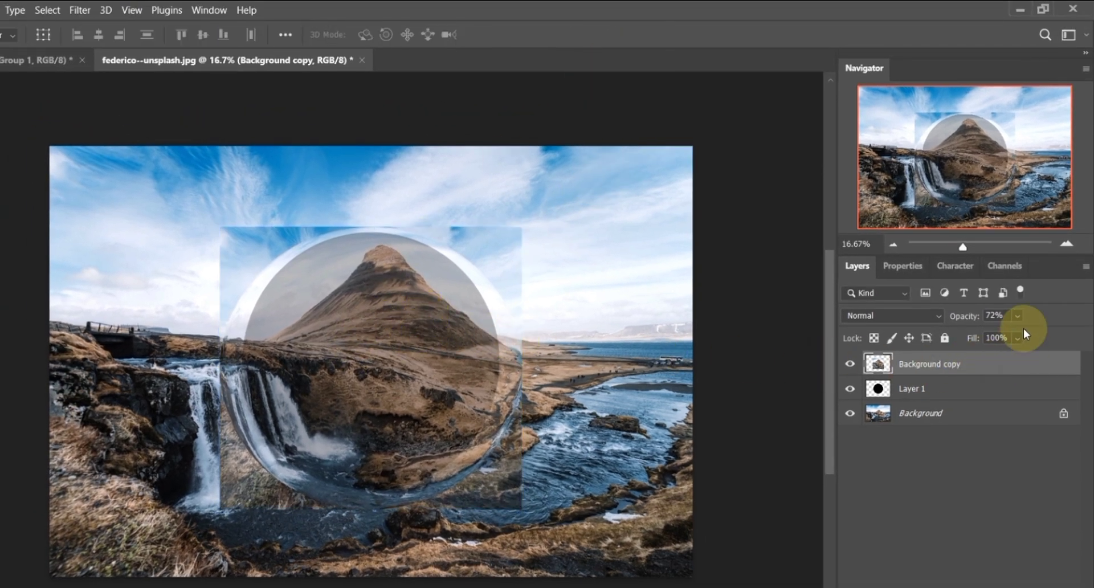
pyautogui.moveTo(1048, 334); pyautogui.dragTo(1055, 334)
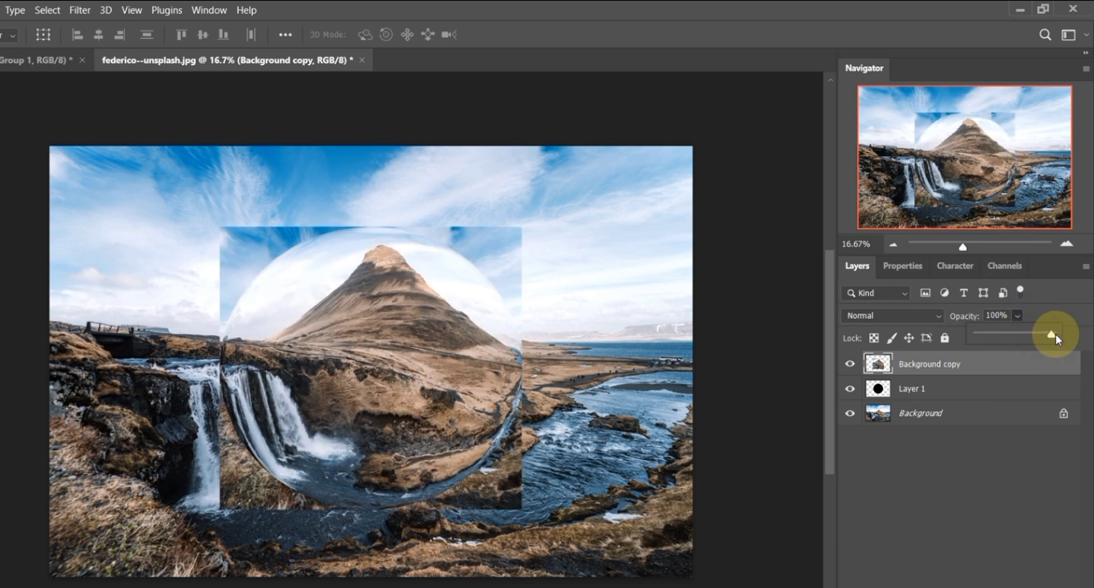
pyautogui.click(938, 371)
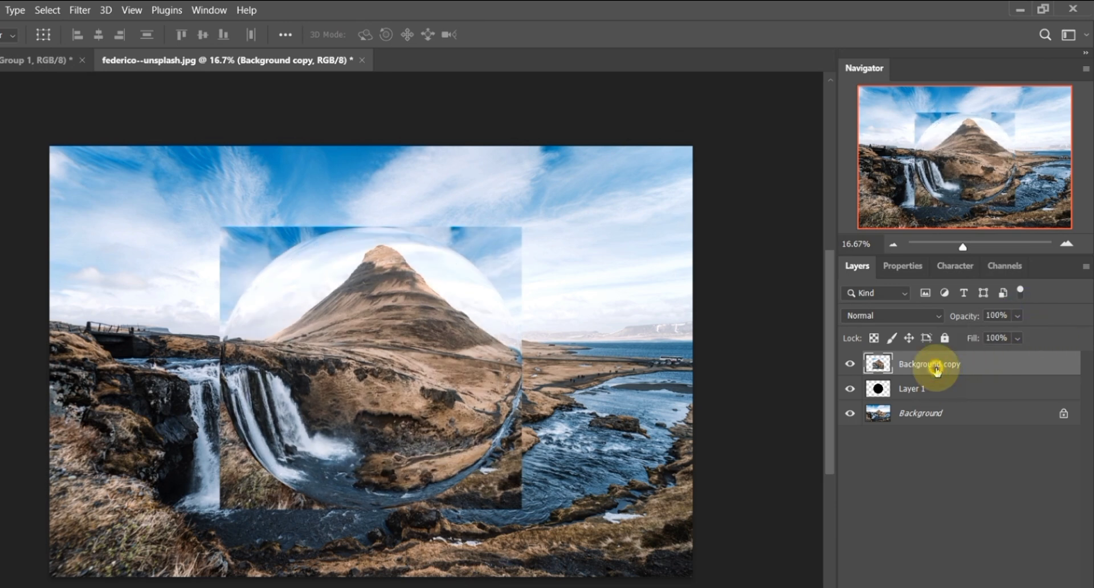
pyautogui.rightClick(936, 370)
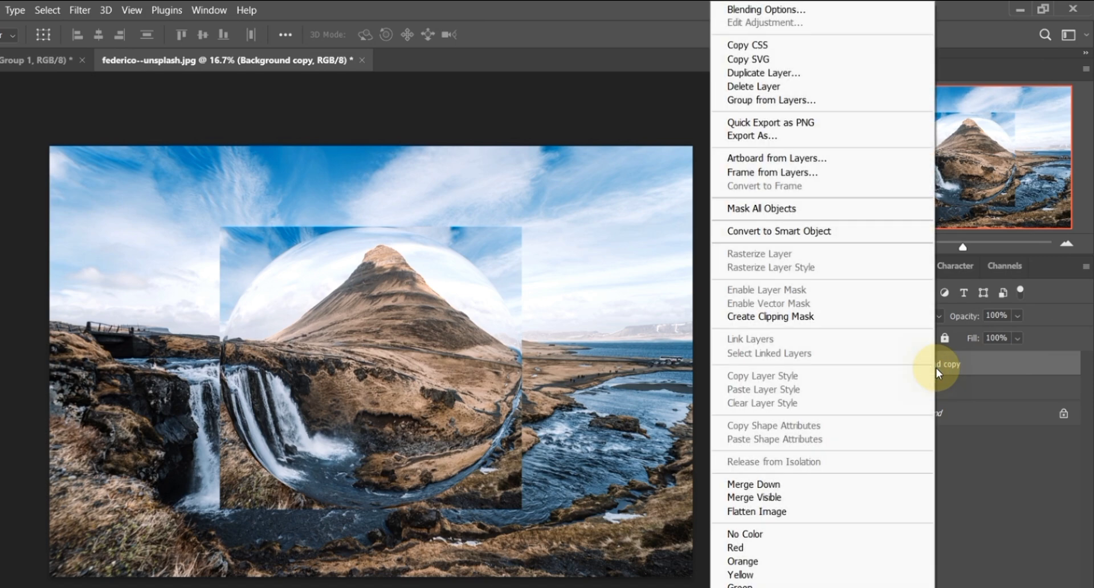
pyautogui.click(762, 319)
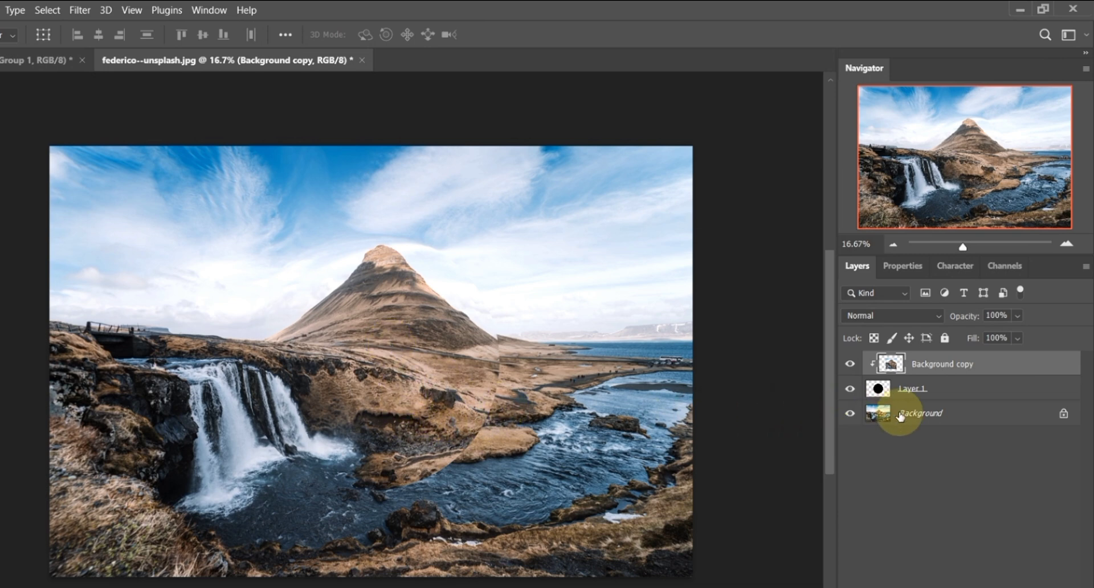
# - Duplicate Background as Background copy 2 and open Gaussian Blur for it
pyautogui.click(966, 416)
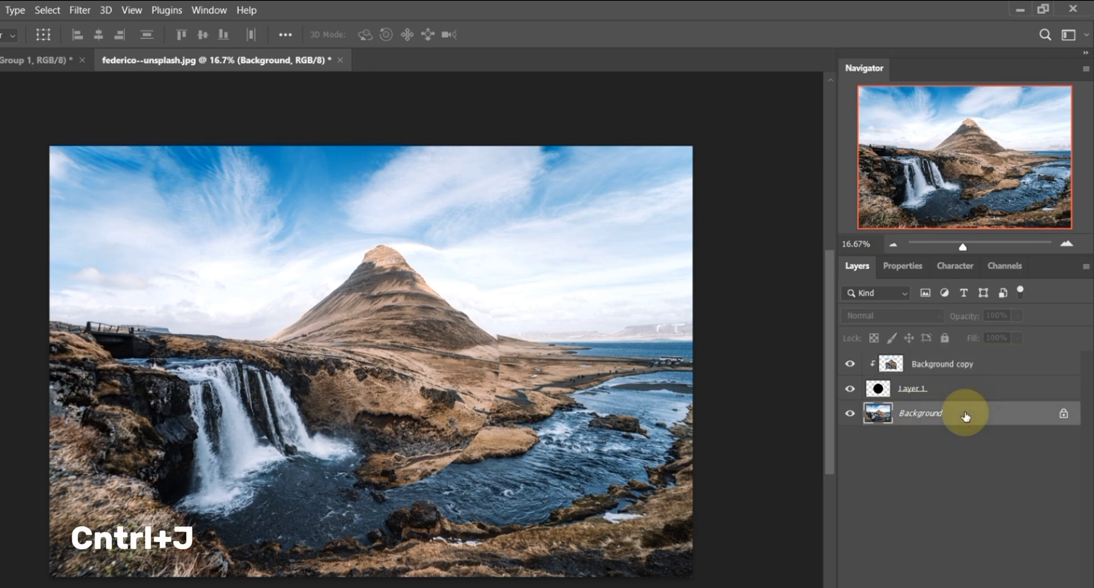
pyautogui.hotkey('ctrl', 'j')
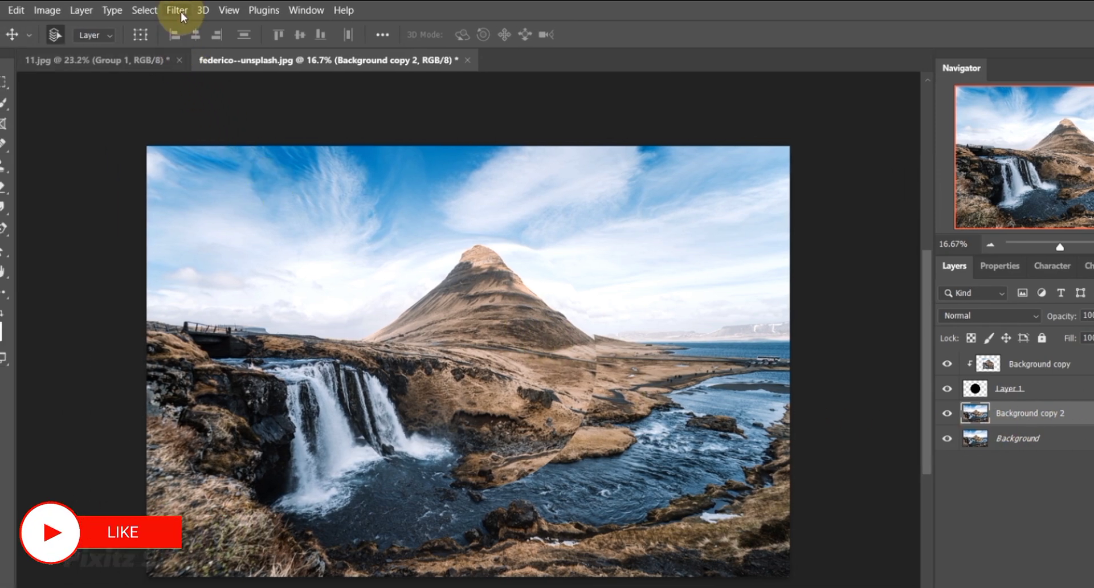
pyautogui.click(83, 11)
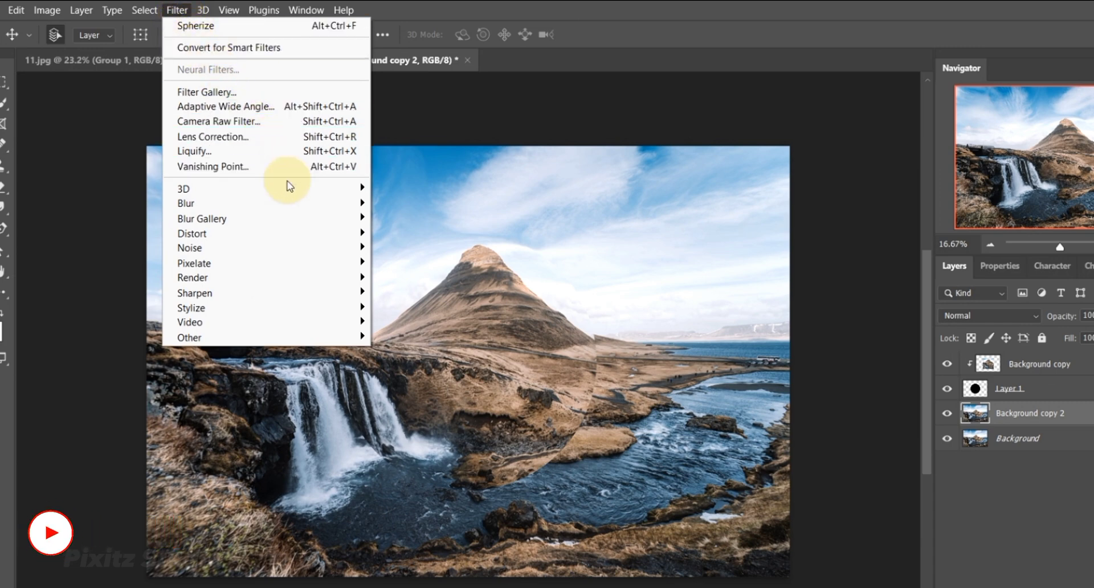
pyautogui.moveTo(297, 204)
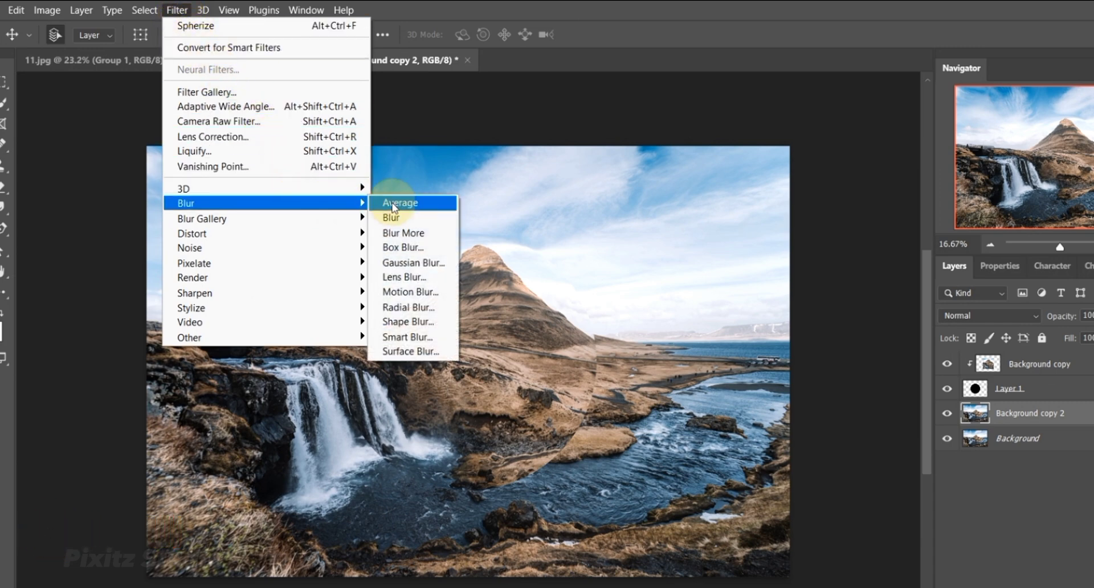
pyautogui.click(428, 264)
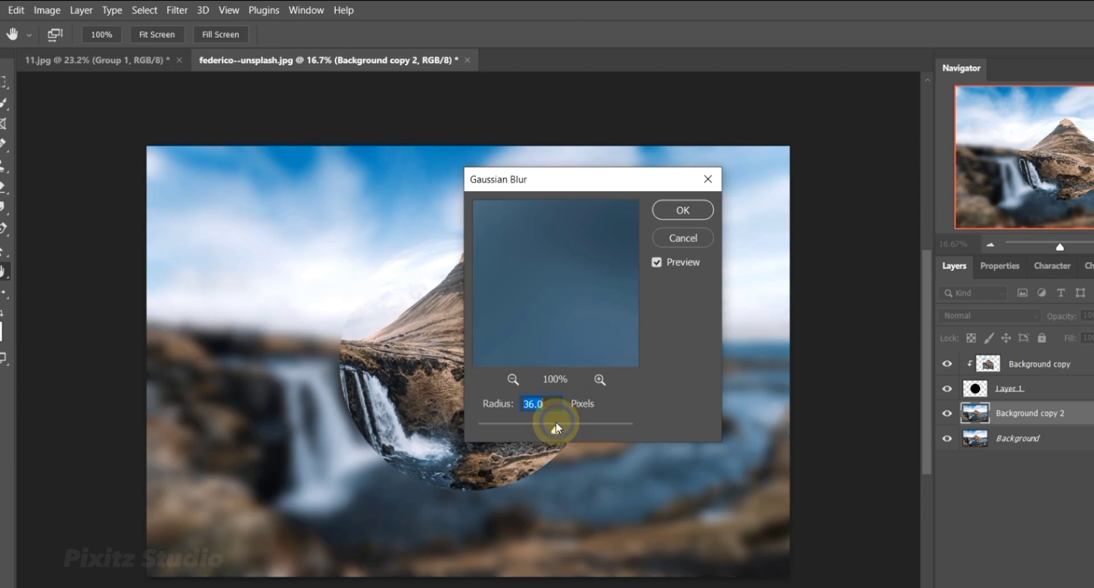
# - Apply a slightly reduced-radius Gaussian Blur to Background copy 2, then select Background copy
pyautogui.moveTo(552, 426); pyautogui.dragTo(548, 423)
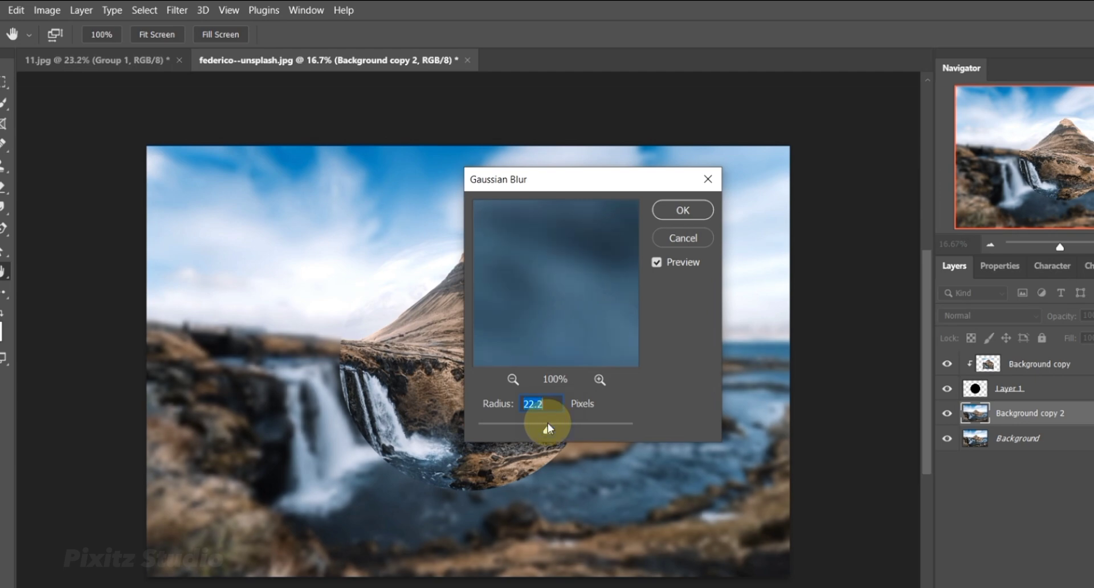
pyautogui.click(686, 210)
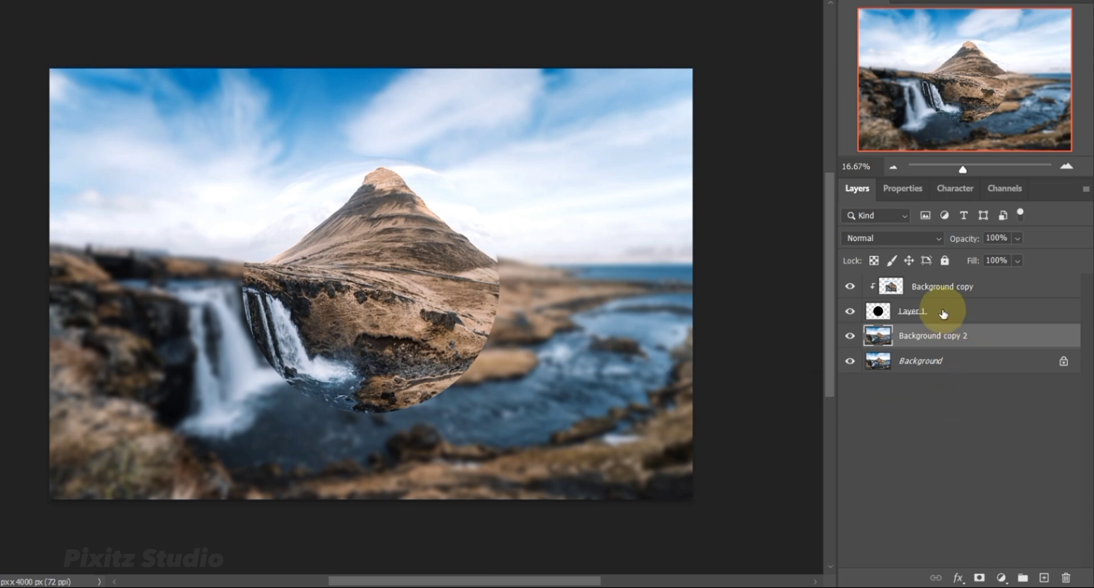
pyautogui.click(953, 290)
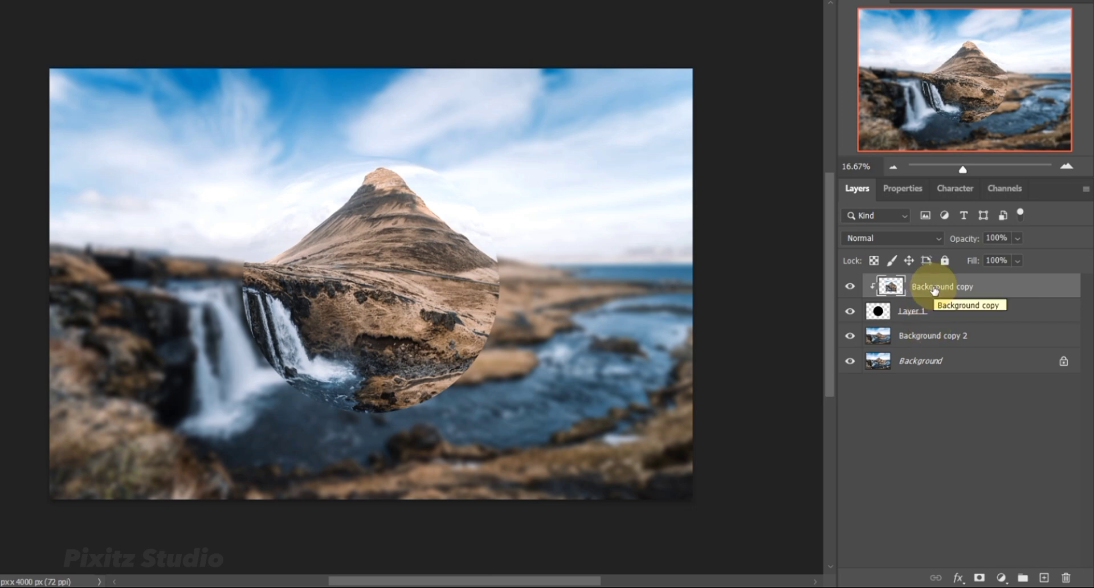
# - Add a Curves adjustment layer clipped to the sphere, pulling the midtones down
pyautogui.click(1001, 577)
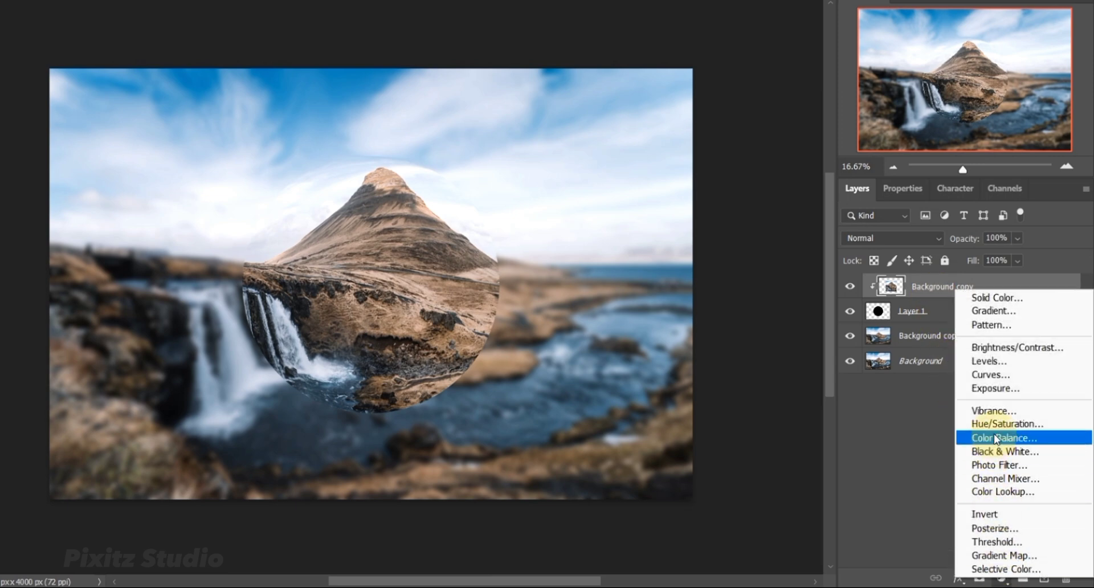
pyautogui.click(993, 376)
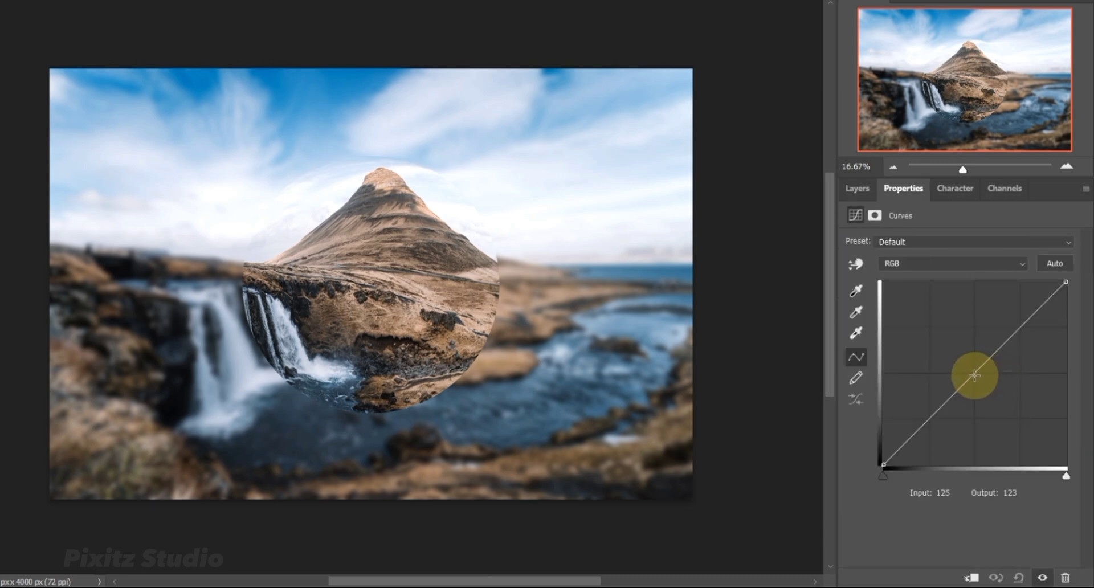
pyautogui.moveTo(974, 375); pyautogui.dragTo(980, 382)
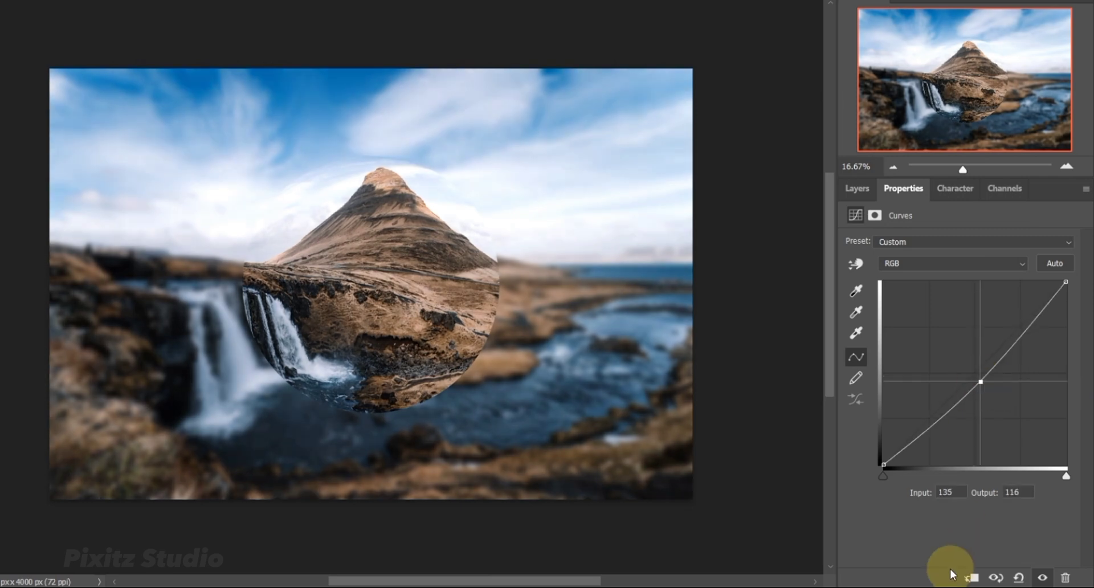
pyautogui.click(972, 577)
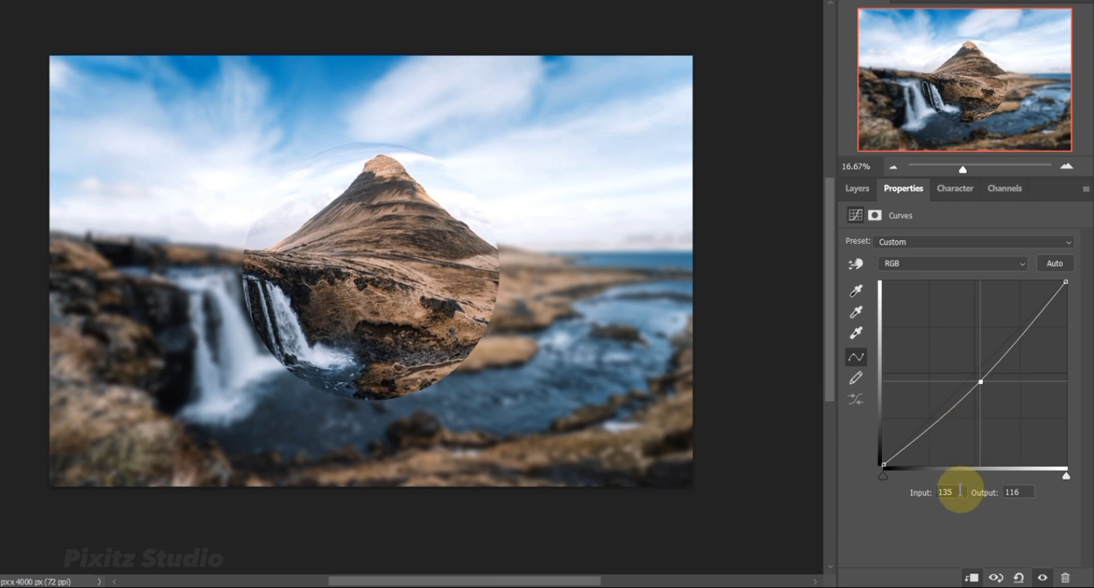
# - Set the curve point to Input 150 and Output 105
pyautogui.doubleClick(941, 488)
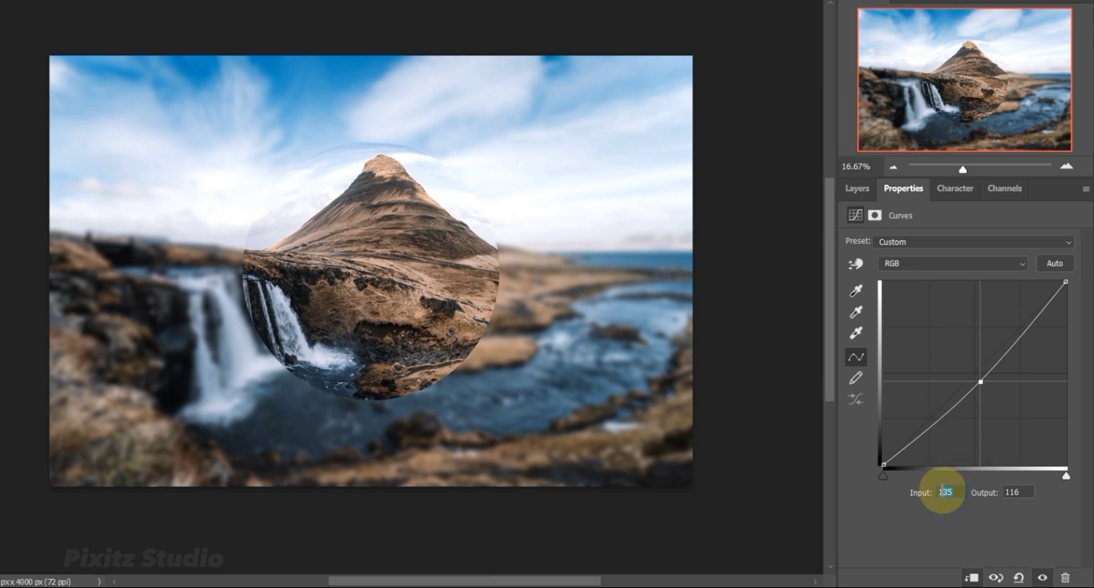
pyautogui.write('150')
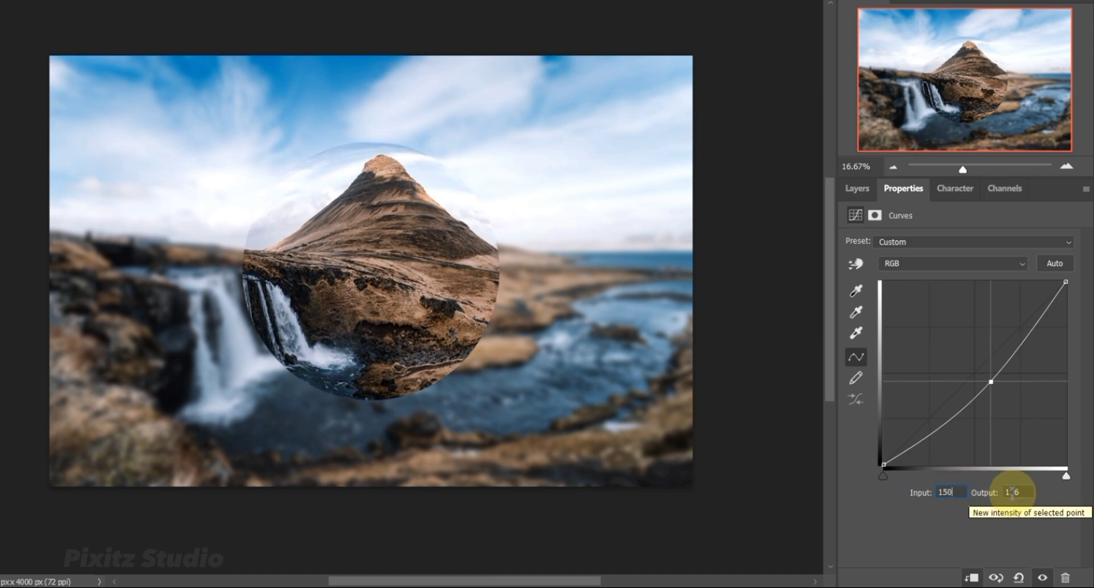
pyautogui.click(1020, 492)
pyautogui.press('BackSpace')
pyautogui.press('BackSpace')
pyautogui.write('05')
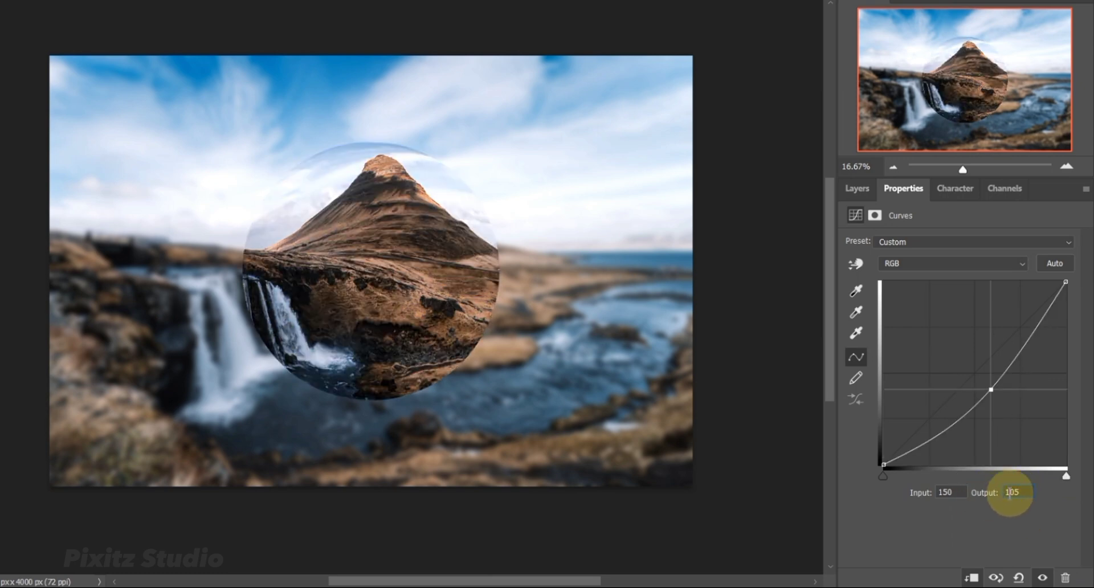
# - Target the Curves 1 mask with a smaller black brush, then undo the hard-edged strokes
pyautogui.click(856, 193)
pyautogui.click(929, 286)
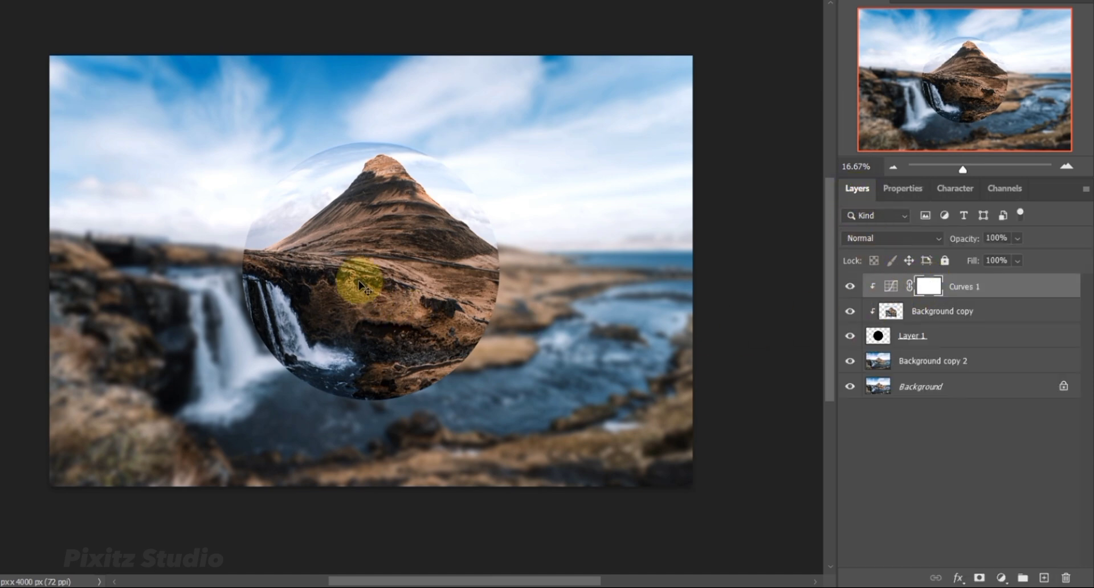
pyautogui.press('b')
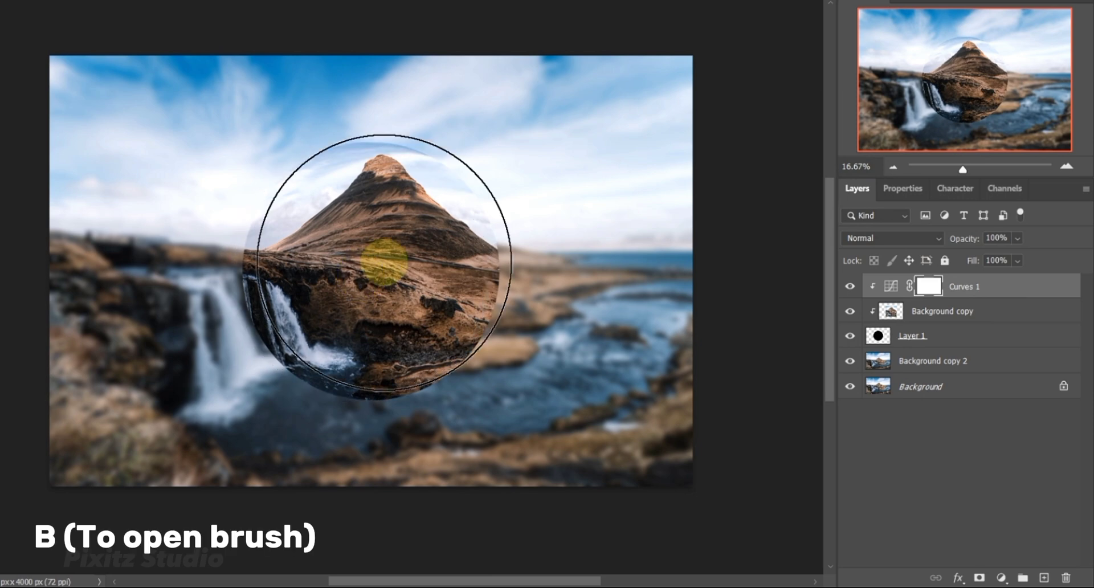
pyautogui.press('[')
pyautogui.press('[')
pyautogui.press('[')
pyautogui.press('[')
pyautogui.press('[')
pyautogui.press('[')
pyautogui.press('[')
pyautogui.press('[')
pyautogui.press('[')
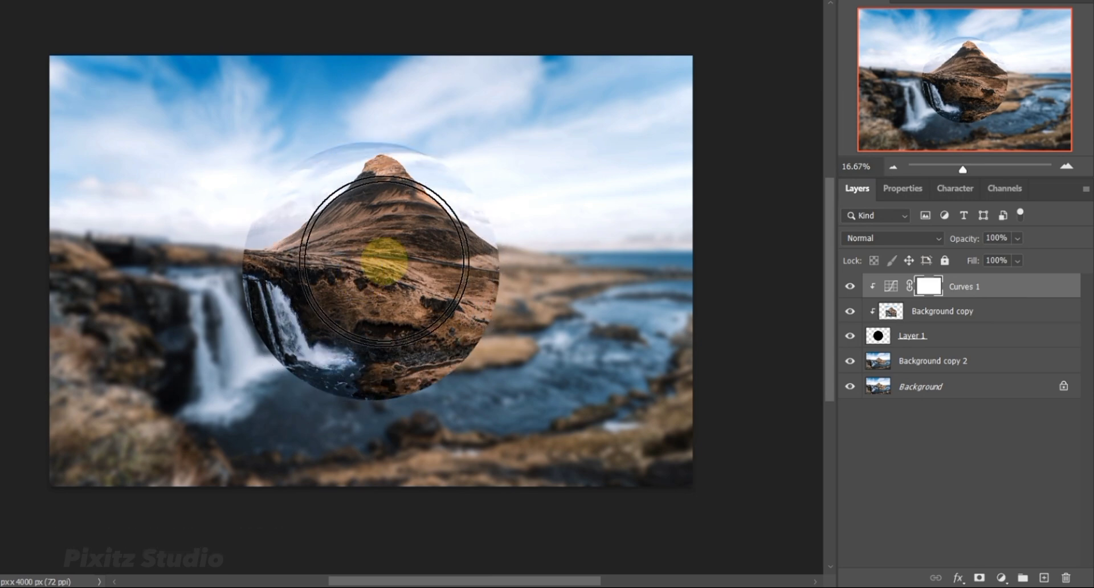
pyautogui.press('[')
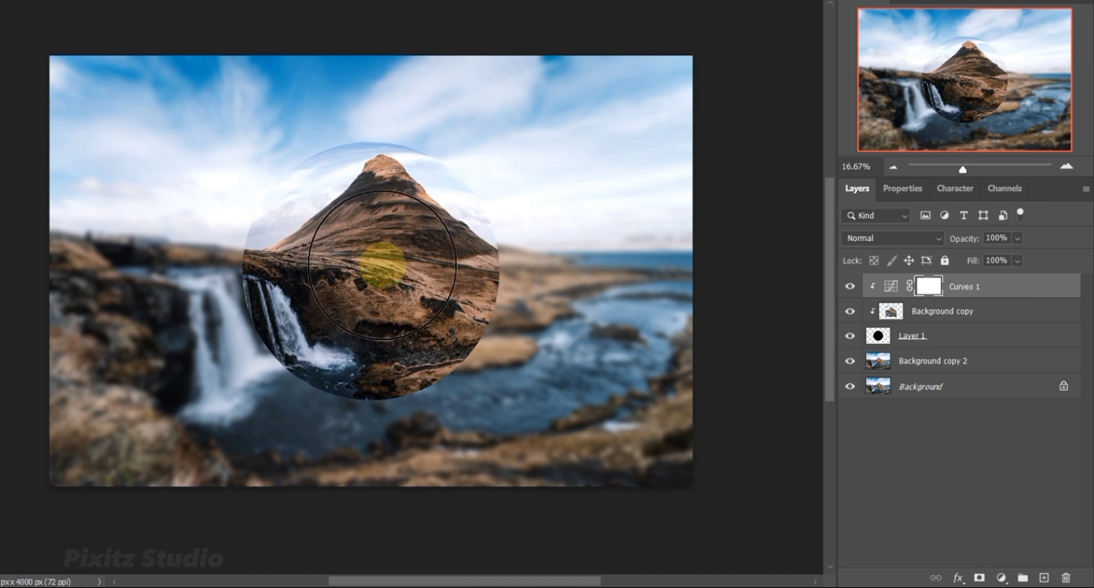
pyautogui.click(374, 262)
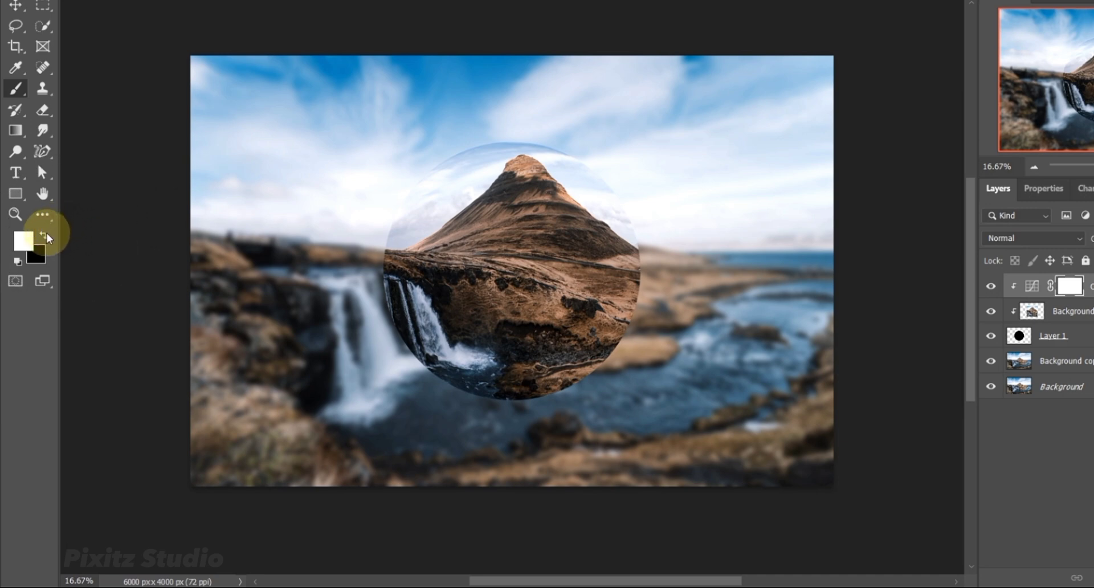
pyautogui.click(46, 234)
pyautogui.click(490, 268)
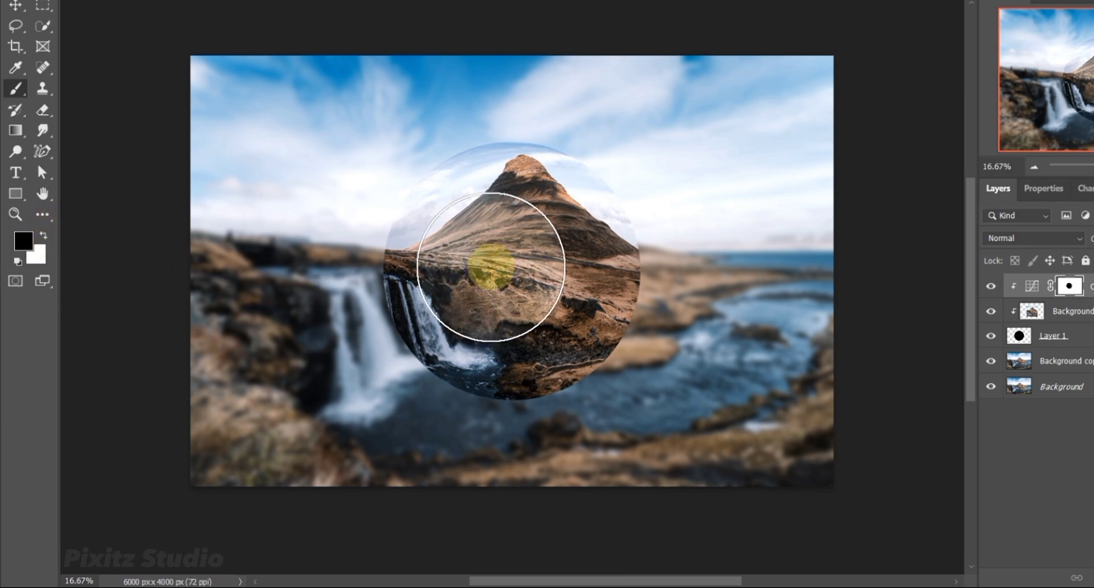
pyautogui.click(521, 247)
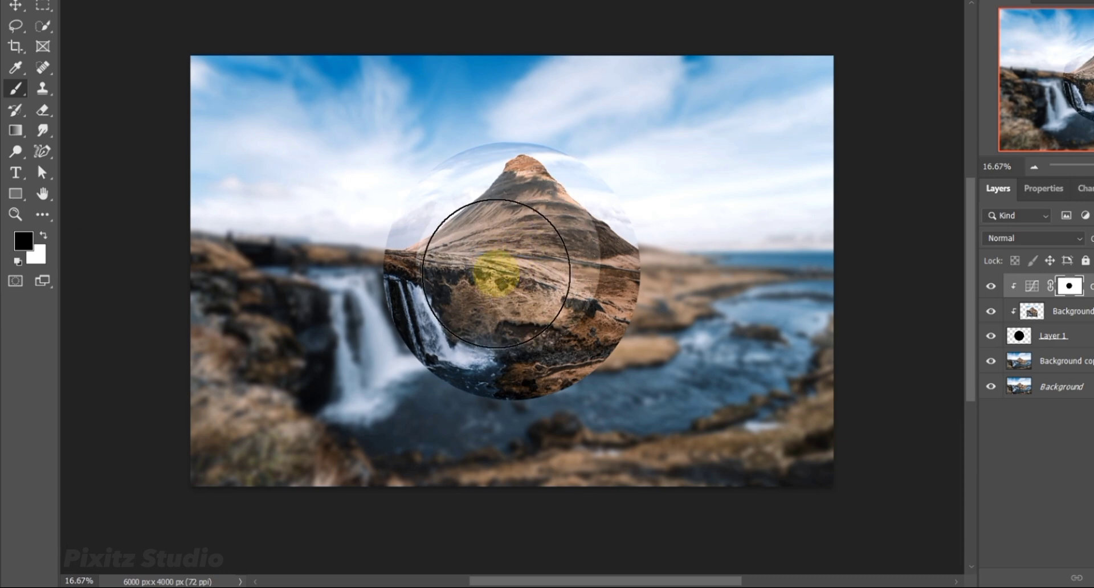
pyautogui.hotkey('ctrl', 'z')
# - Paint soft black over the sphere's centre on the Curves 1 mask with a Soft Round brush
pyautogui.rightClick(484, 275)
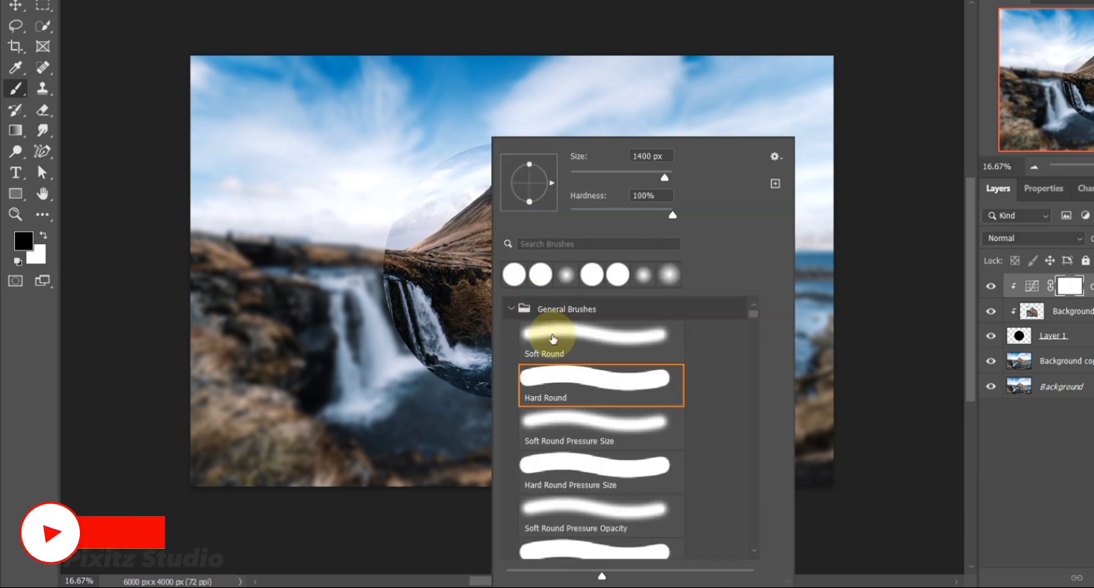
pyautogui.click(552, 340)
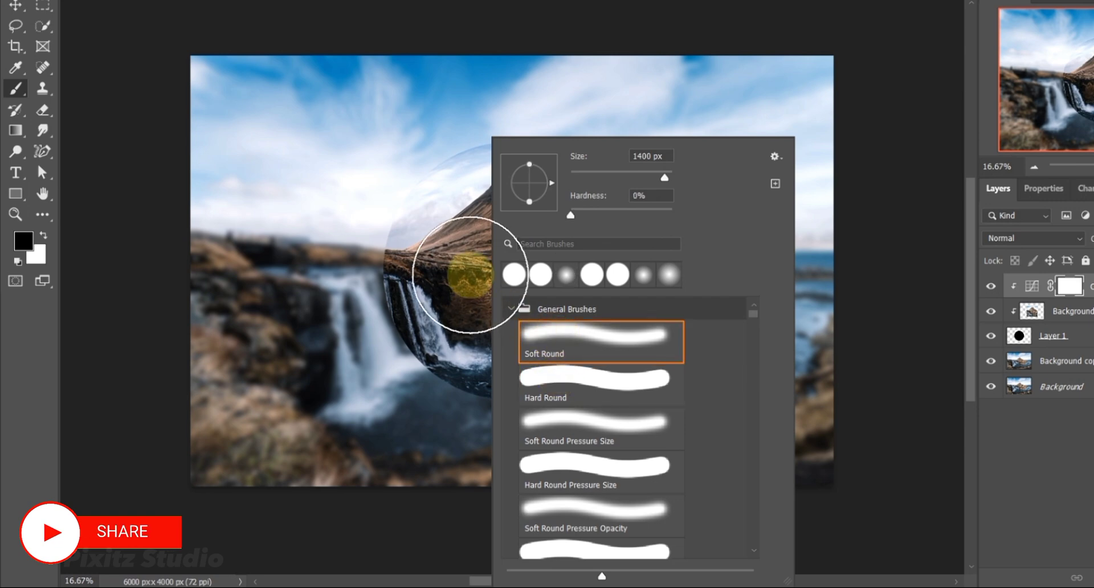
pyautogui.click(470, 274)
pyautogui.click(499, 281)
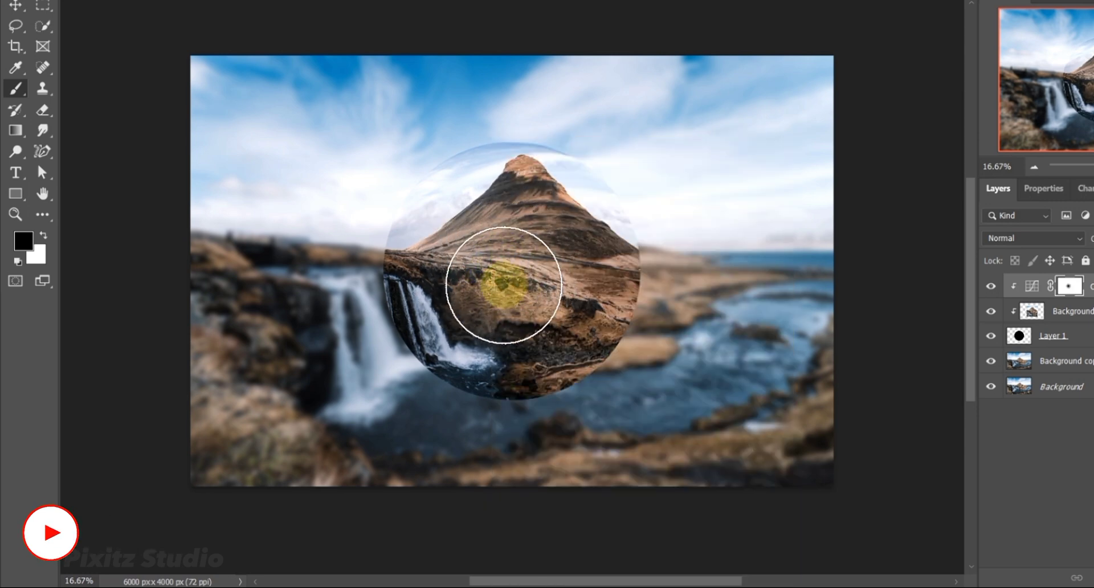
pyautogui.moveTo(500, 281)
pyautogui.mouseDown()
pyautogui.moveTo(532, 249)
pyautogui.moveTo(521, 293)
pyautogui.moveTo(469, 244)
pyautogui.moveTo(543, 304)
pyautogui.moveTo(481, 249)
pyautogui.moveTo(484, 231)
pyautogui.moveTo(499, 245)
pyautogui.moveTo(478, 287)
pyautogui.mouseUp()
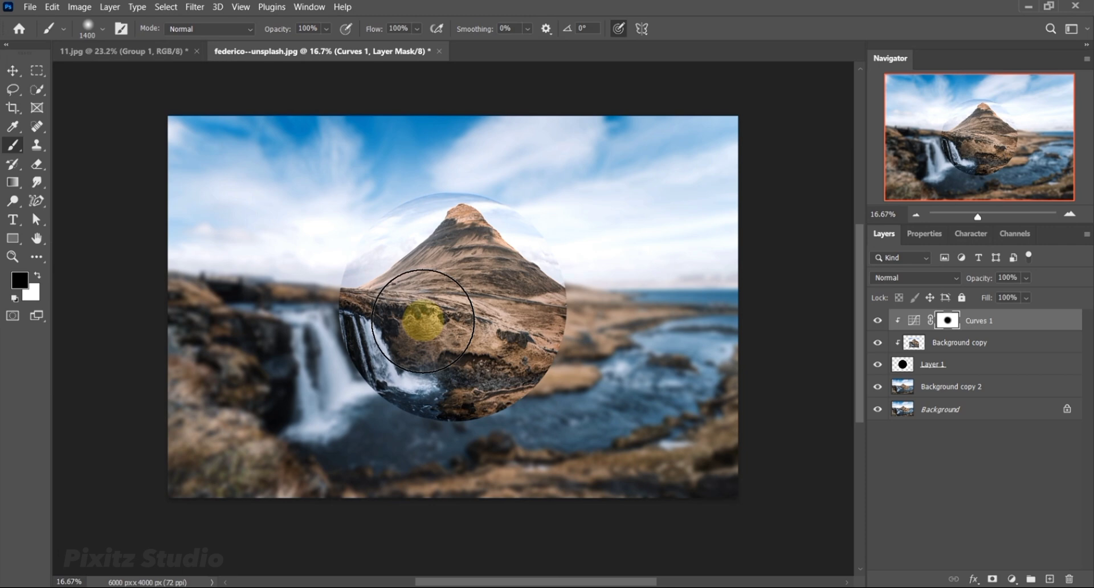
pyautogui.moveTo(423, 321)
pyautogui.mouseDown()
pyautogui.moveTo(442, 332)
pyautogui.moveTo(404, 303)
pyautogui.moveTo(429, 324)
pyautogui.moveTo(439, 292)
pyautogui.moveTo(467, 287)
pyautogui.moveTo(483, 322)
pyautogui.moveTo(453, 312)
pyautogui.mouseUp()
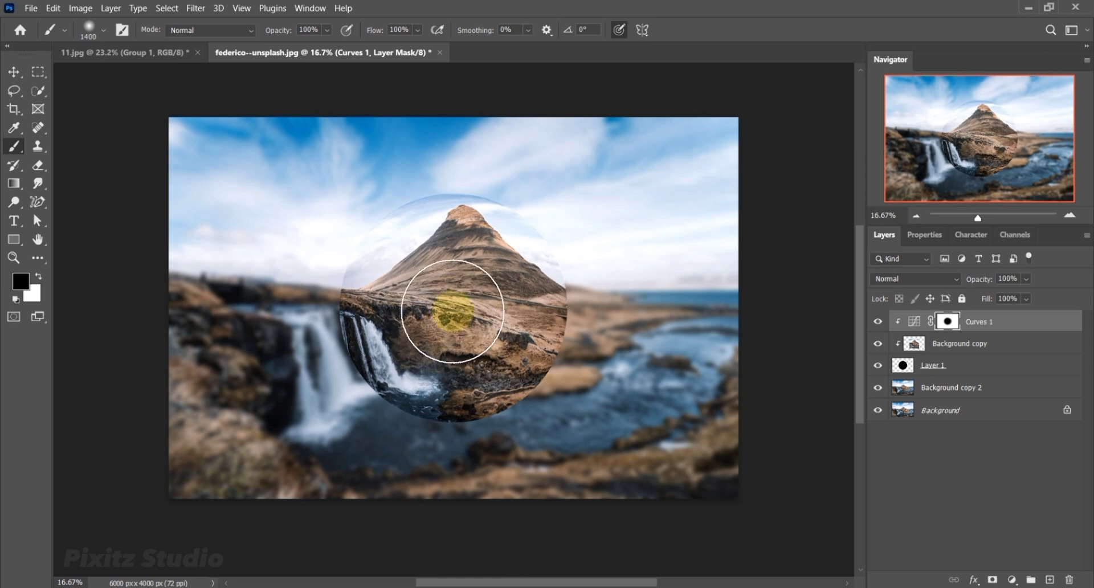
pyautogui.press('v')
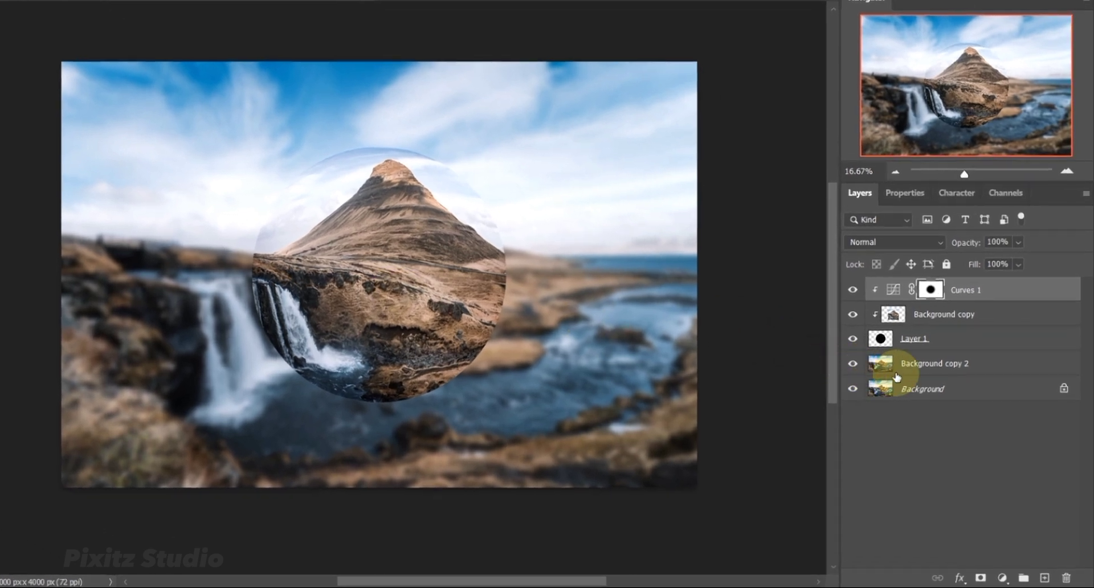
# - Mask Background copy 2 and paint the sharp bottom bank and sphere base back in
pyautogui.click(919, 395)
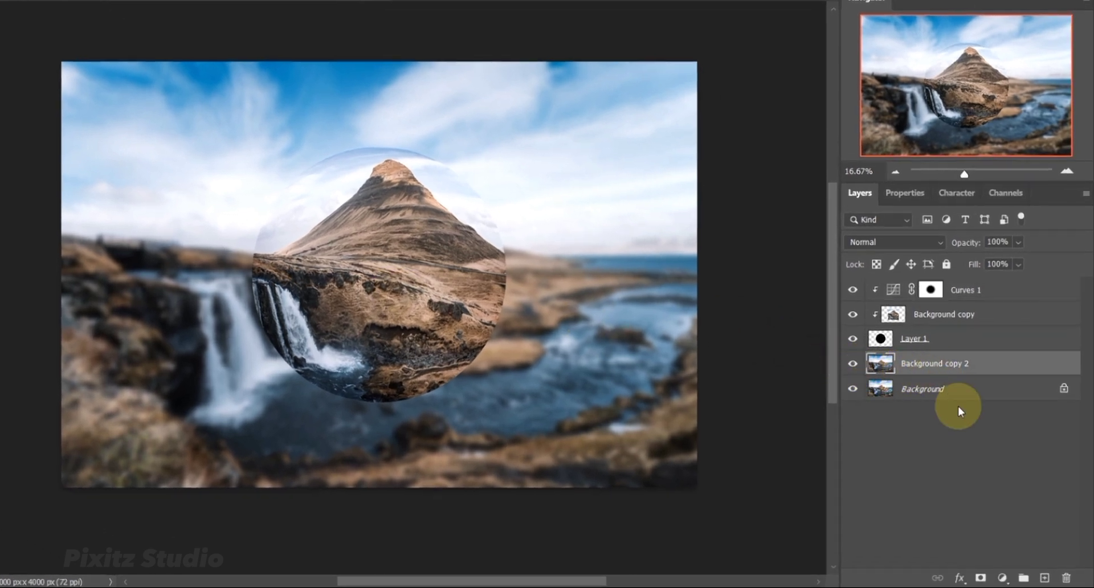
pyautogui.click(981, 578)
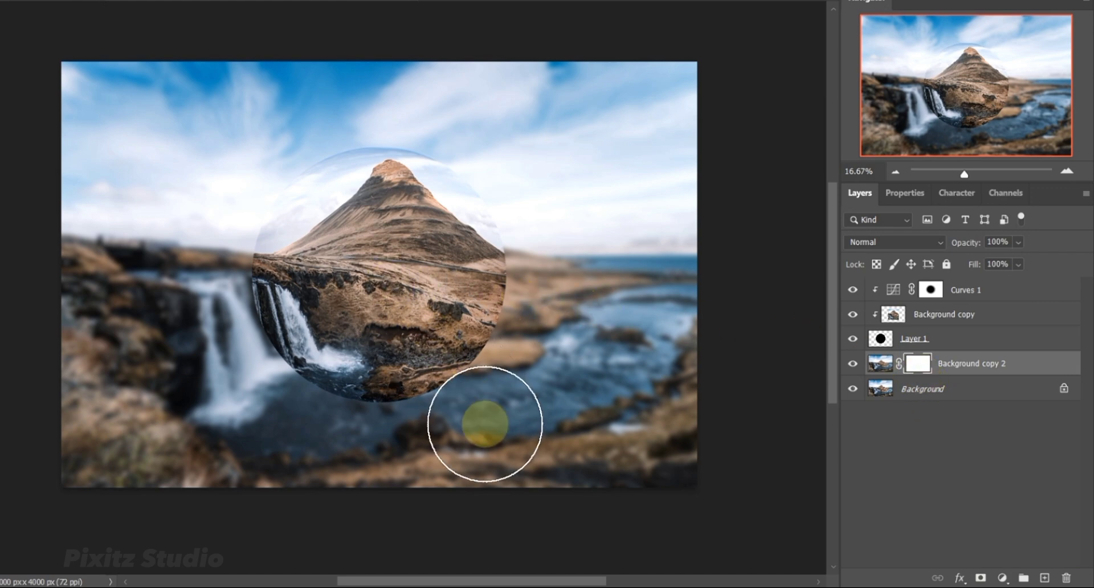
pyautogui.press('[')
pyautogui.press('[')
pyautogui.press('[')
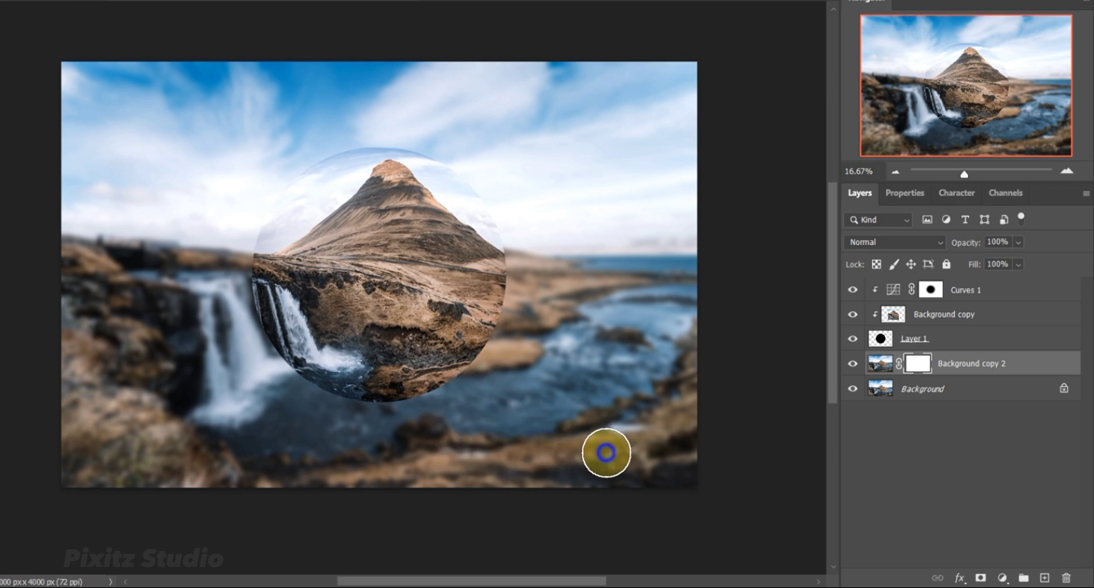
pyautogui.moveTo(606, 453)
pyautogui.mouseDown()
pyautogui.moveTo(303, 488)
pyautogui.moveTo(542, 475)
pyautogui.moveTo(613, 454)
pyautogui.moveTo(690, 388)
pyautogui.moveTo(688, 461)
pyautogui.moveTo(630, 484)
pyautogui.moveTo(698, 359)
pyautogui.moveTo(511, 463)
pyautogui.moveTo(426, 463)
pyautogui.moveTo(472, 462)
pyautogui.moveTo(431, 447)
pyautogui.moveTo(416, 463)
pyautogui.moveTo(443, 471)
pyautogui.moveTo(430, 459)
pyautogui.moveTo(446, 473)
pyautogui.mouseUp()
pyautogui.click(415, 336)
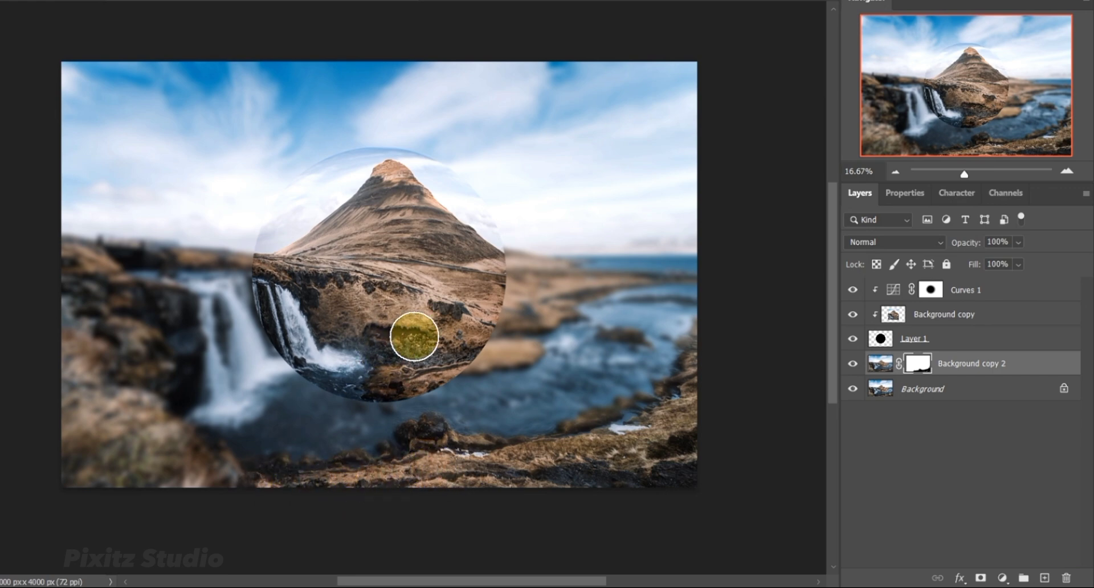
pyautogui.moveTo(415, 336)
pyautogui.mouseDown()
pyautogui.moveTo(406, 328)
pyautogui.moveTo(395, 342)
pyautogui.moveTo(440, 306)
pyautogui.moveTo(408, 314)
pyautogui.mouseUp()
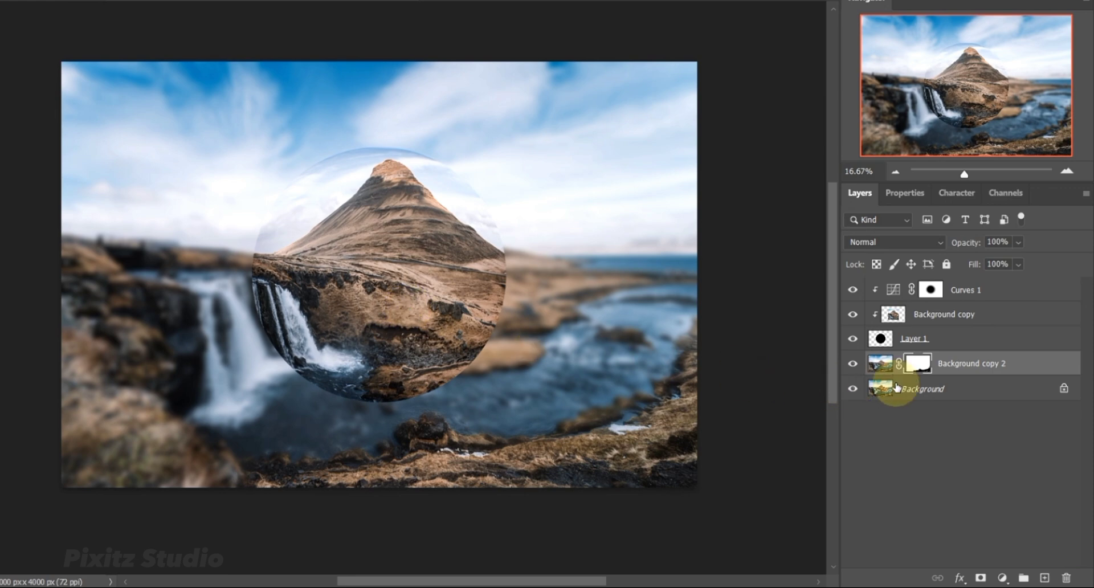
pyautogui.click(976, 291)
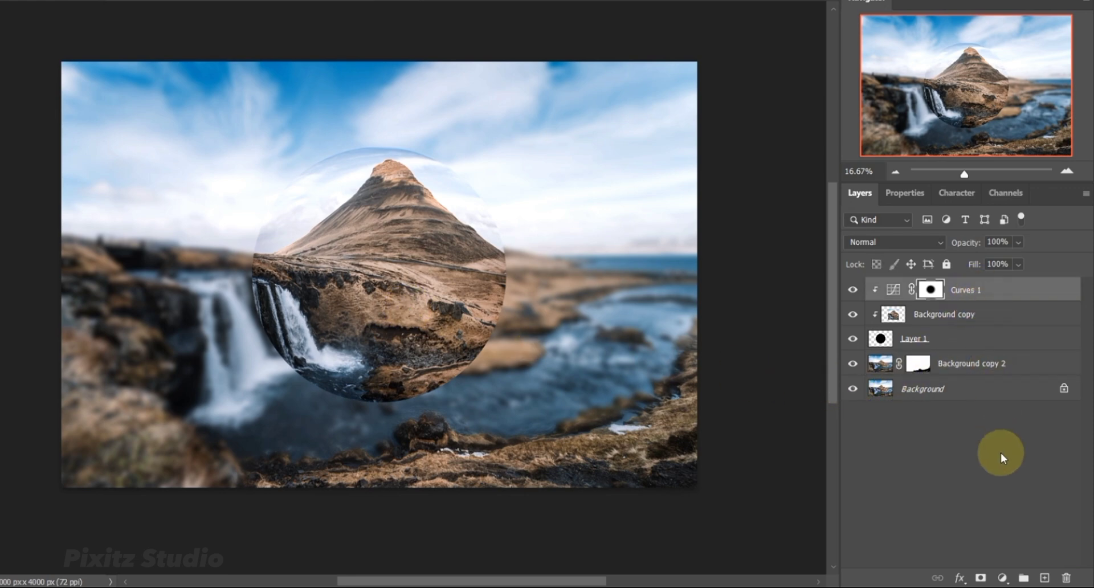
# - Add Layer 2 above Curves 1 and dab one large soft black blob over the sphere
pyautogui.click(1044, 578)
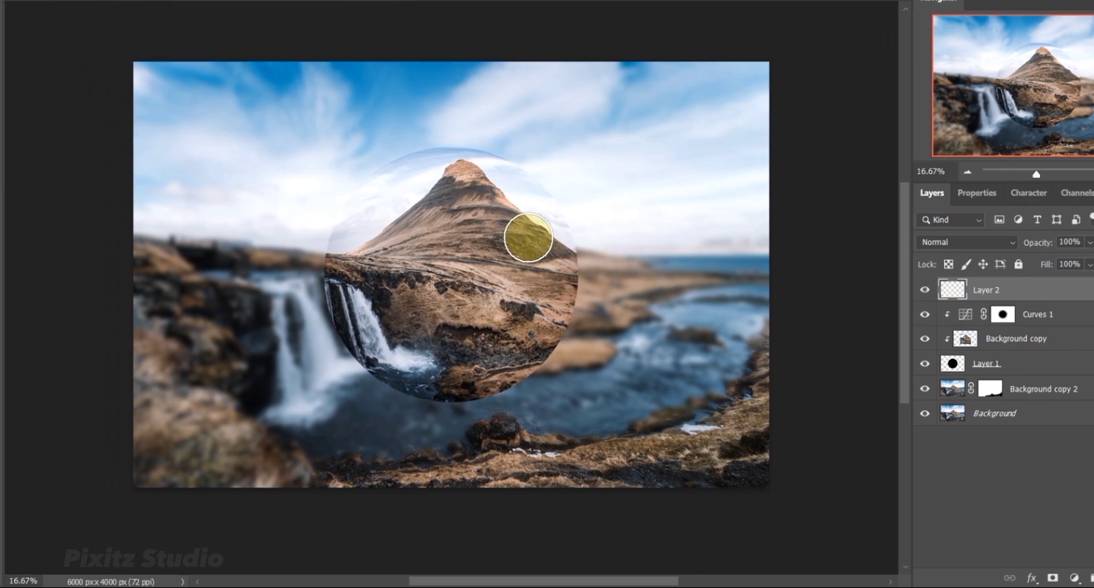
pyautogui.press(']')
pyautogui.press(']')
pyautogui.press(']')
pyautogui.press(']')
pyautogui.press(']')
pyautogui.press(']')
pyautogui.press(']')
pyautogui.press(']')
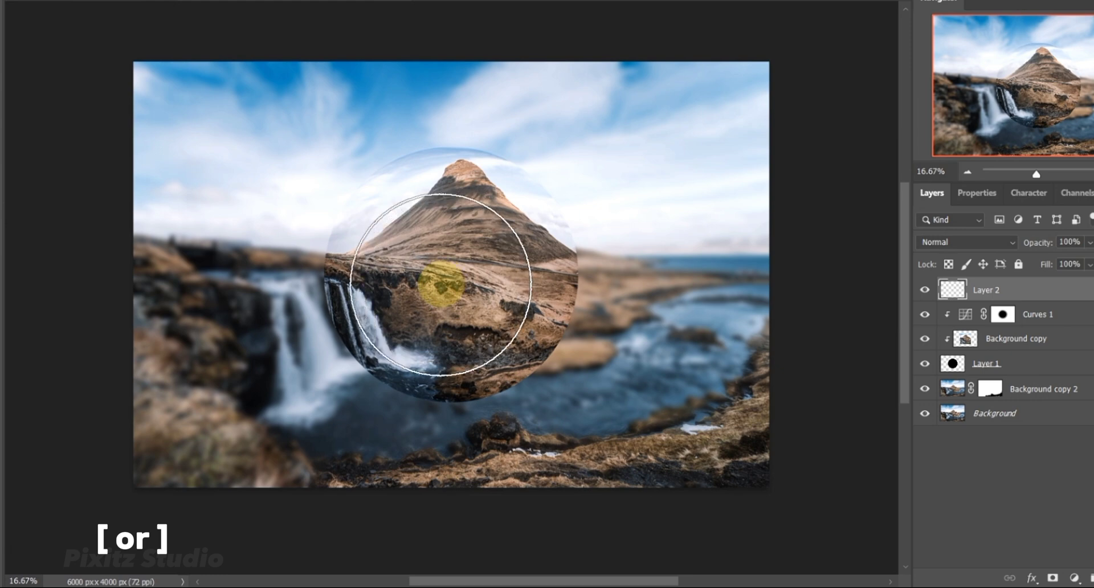
pyautogui.rightClick(439, 282)
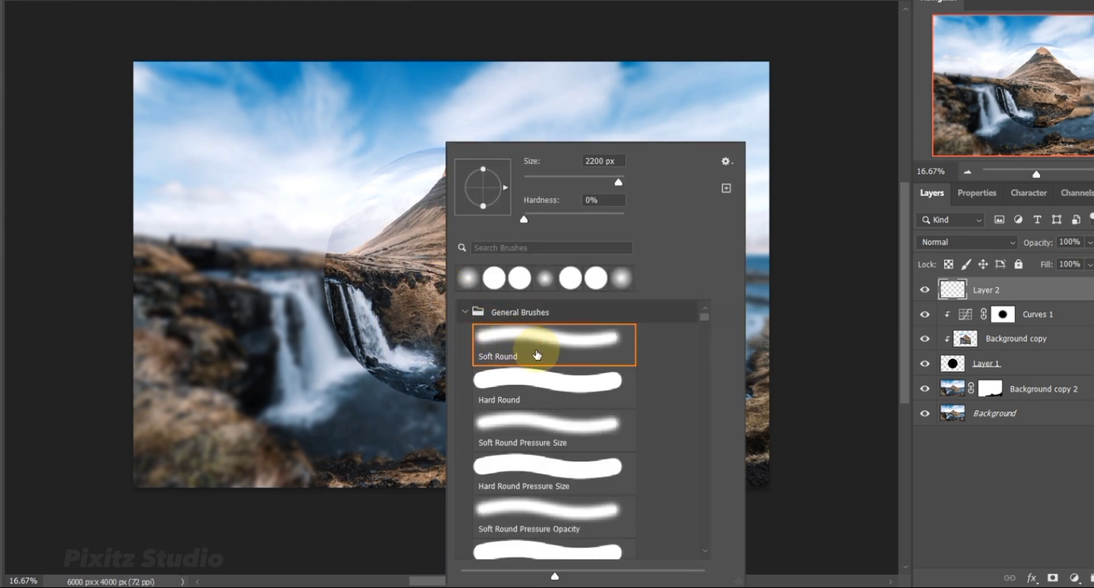
pyautogui.click(392, 270)
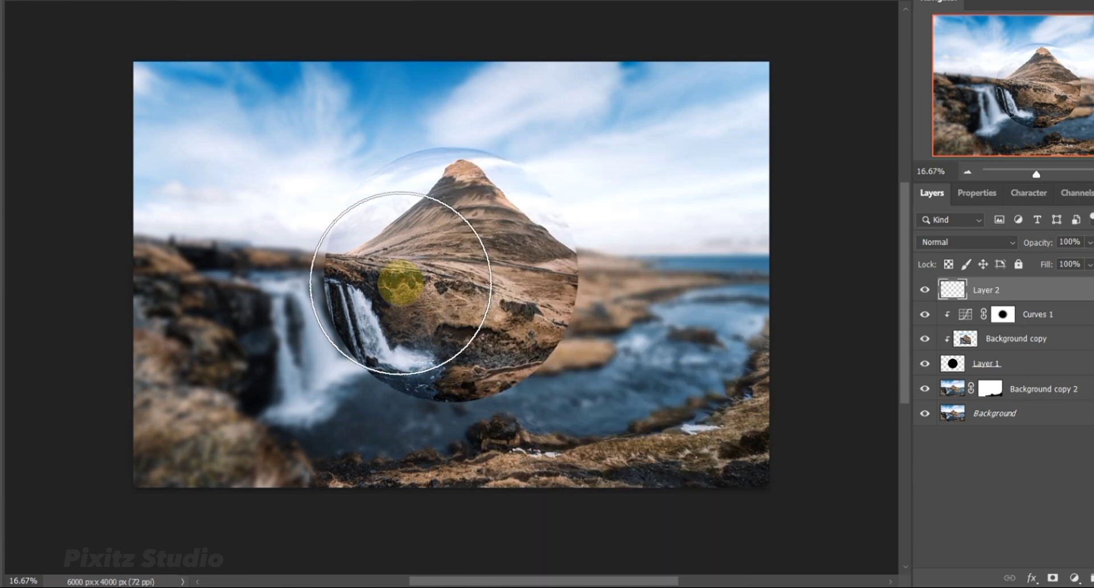
pyautogui.click(398, 284)
pyautogui.hotkey('ctrl', 'z')
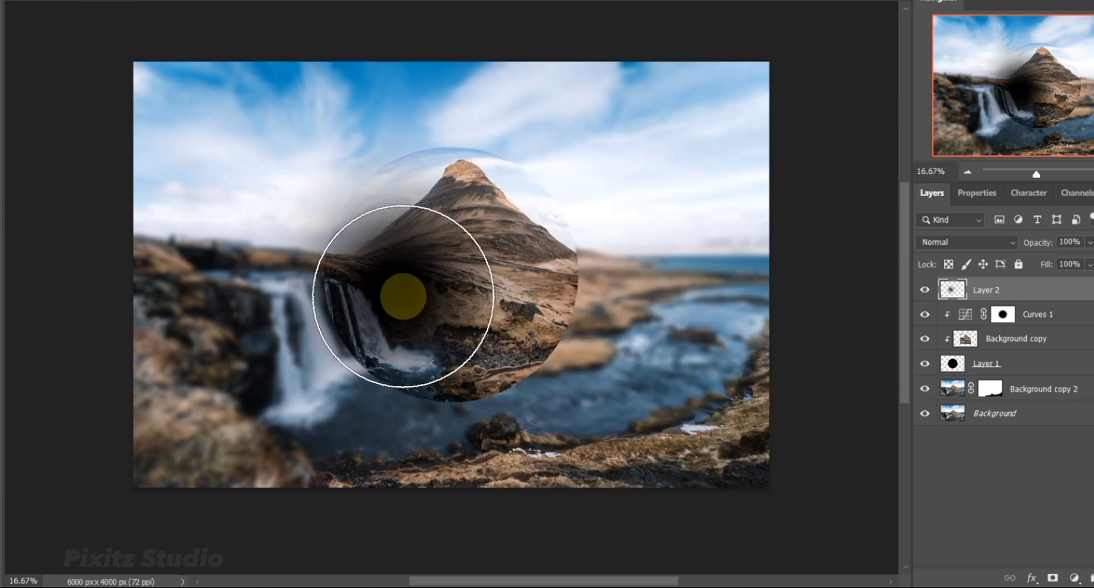
# - Squash the blob into a thin ellipse tilted about -2.2° and move it beneath the sphere
pyautogui.hotkey('ctrl', 't')
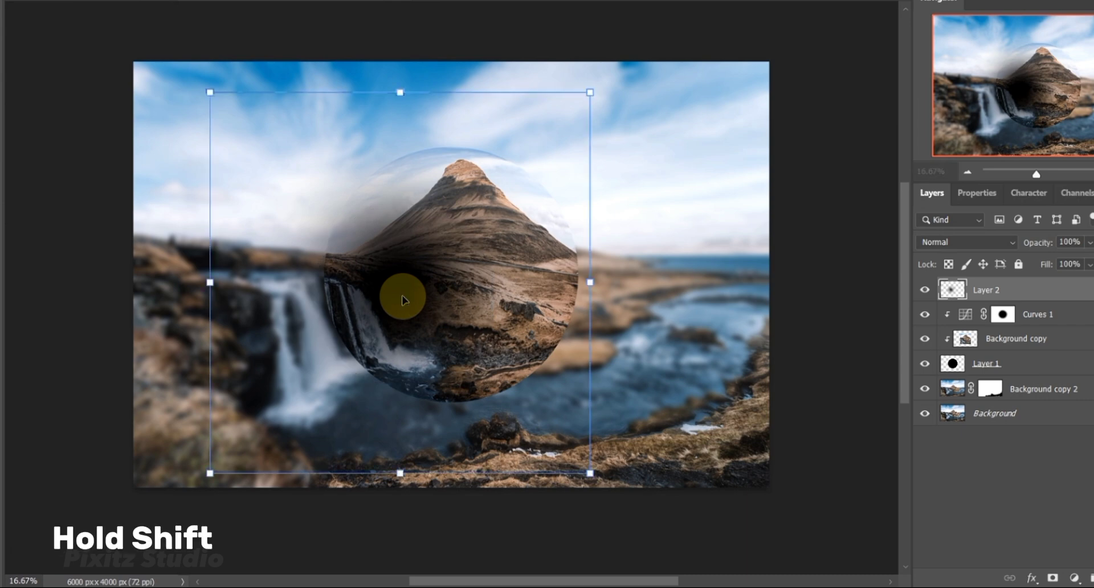
pyautogui.moveTo(402, 93); pyautogui.dragTo(558, 502)
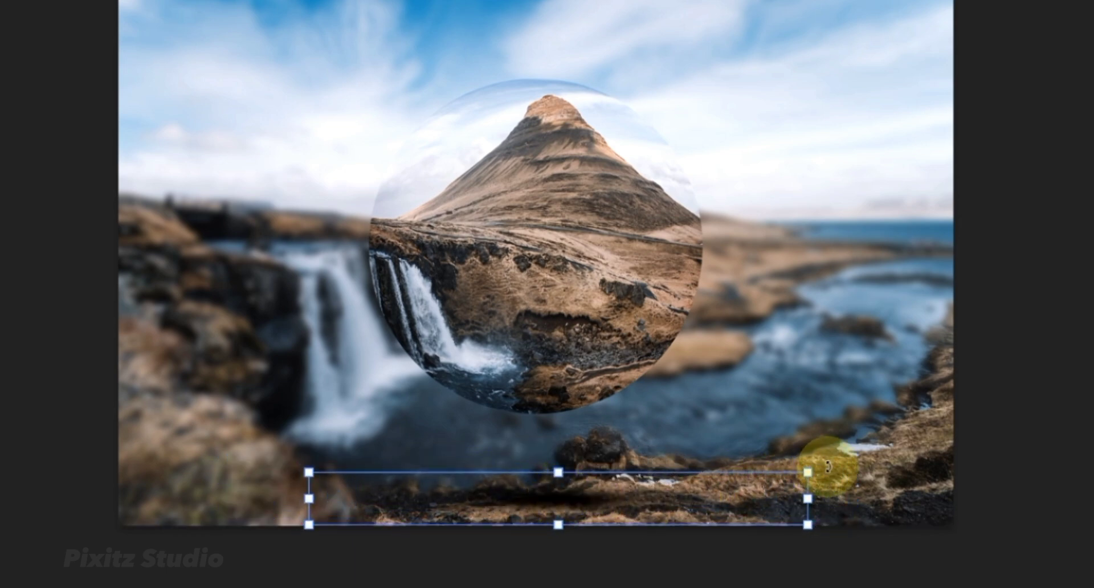
pyautogui.moveTo(828, 466); pyautogui.dragTo(823, 456)
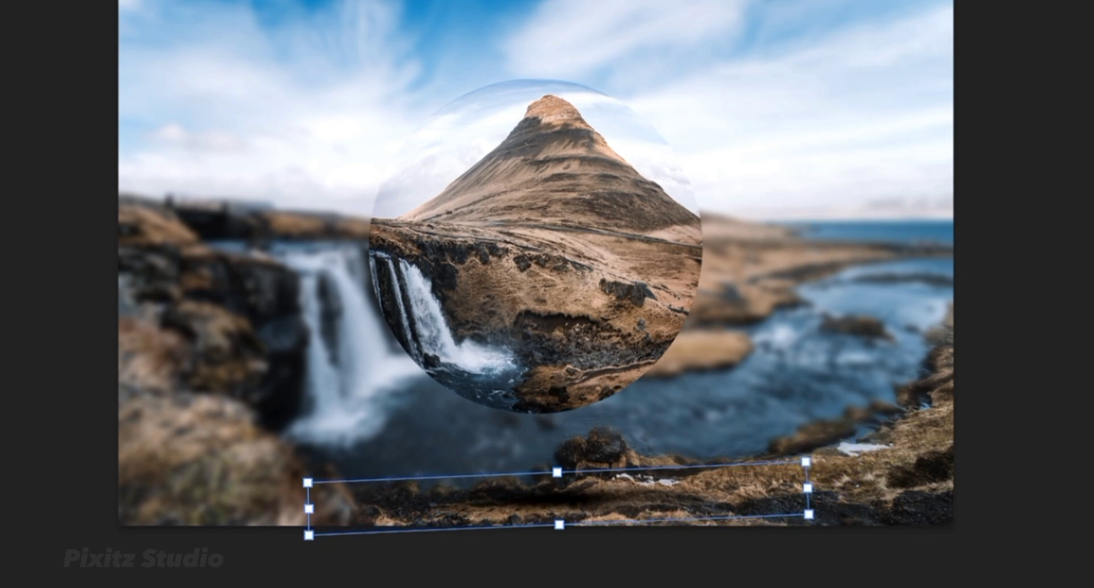
pyautogui.press('Return')
pyautogui.click(716, 378)
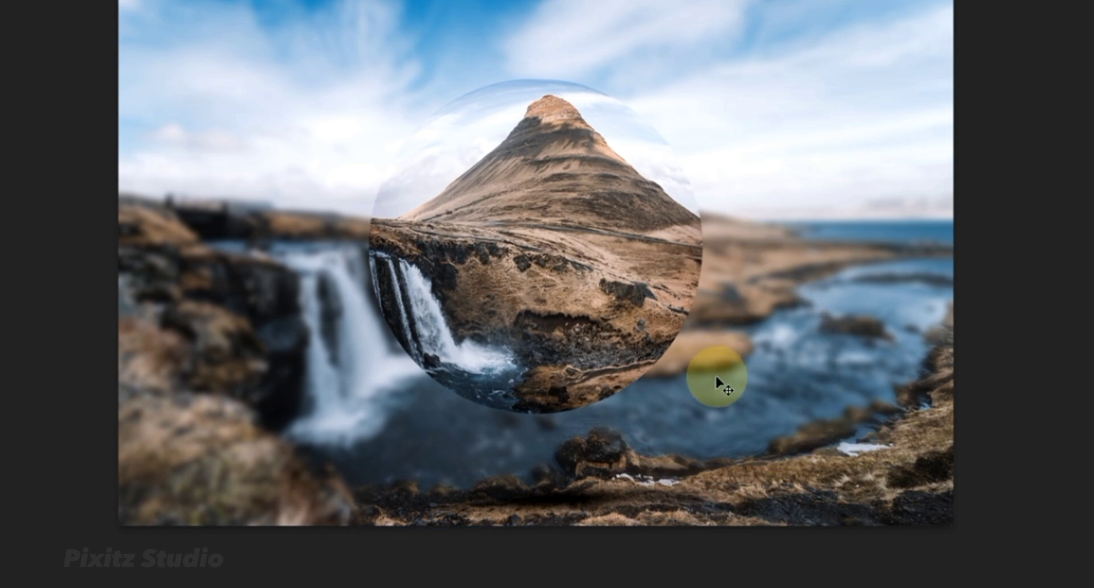
pyautogui.moveTo(553, 501)
pyautogui.mouseDown()
pyautogui.moveTo(563, 502)
pyautogui.moveTo(561, 490)
pyautogui.mouseUp()
pyautogui.click(954, 169)
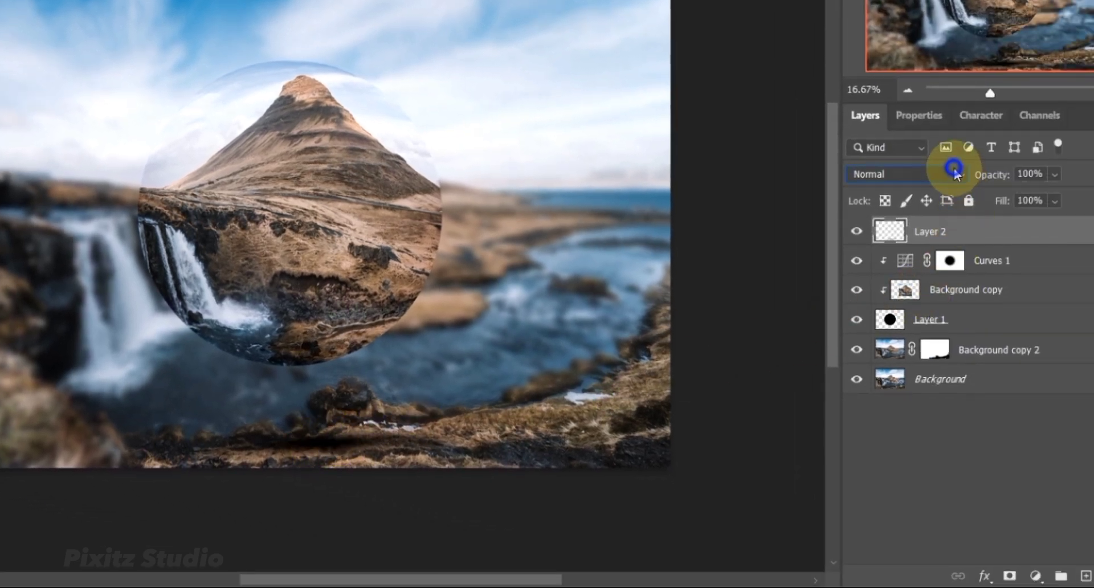
# - Set Layer 2 to Multiply at 82% opacity and soften it with a 4.2-pixel Gaussian Blur
pyautogui.click(942, 176)
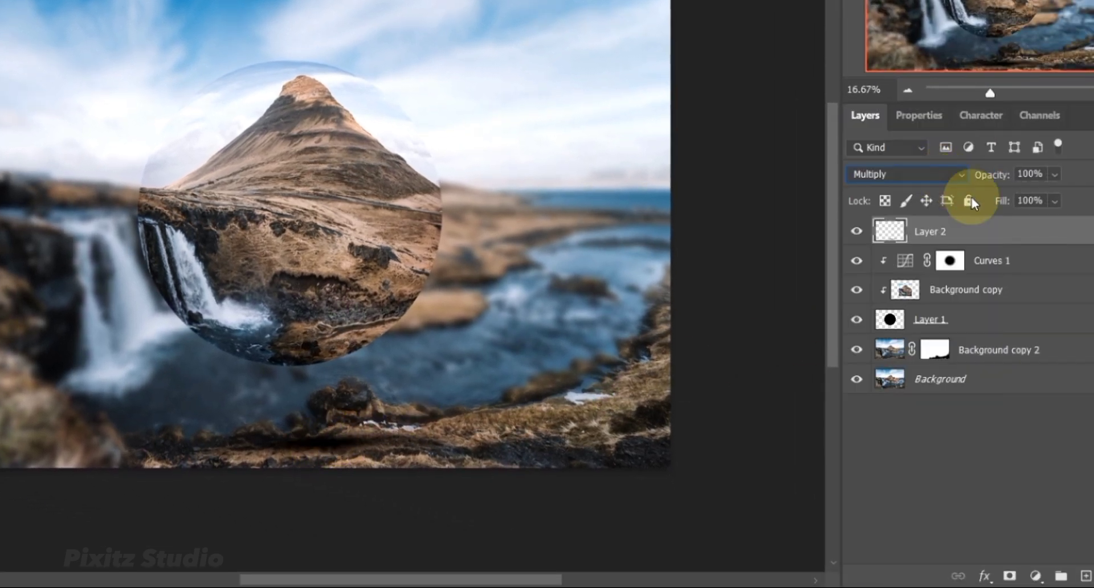
pyautogui.click(1055, 175)
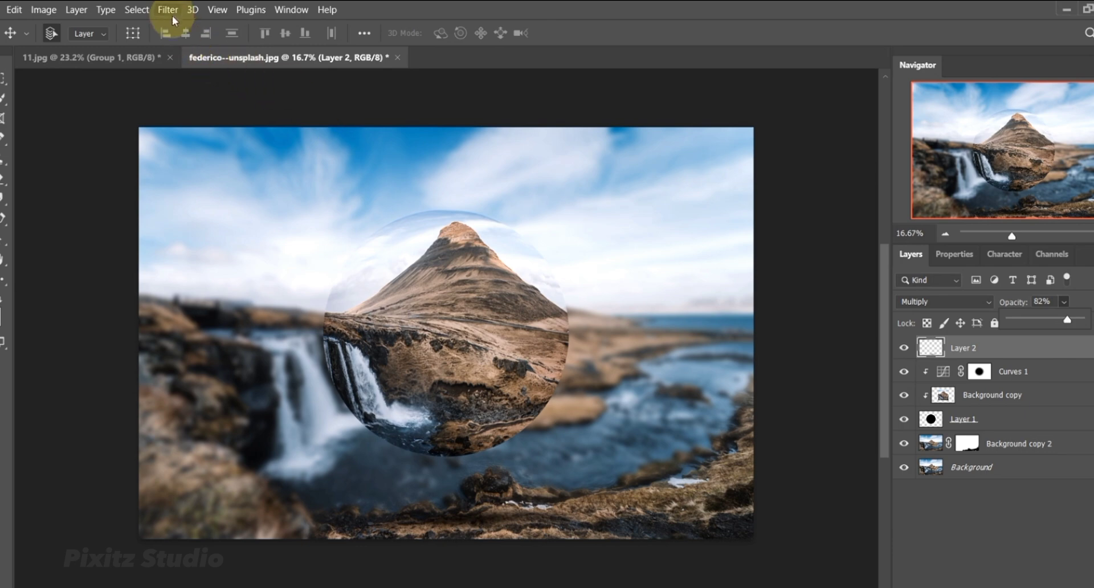
pyautogui.click(169, 12)
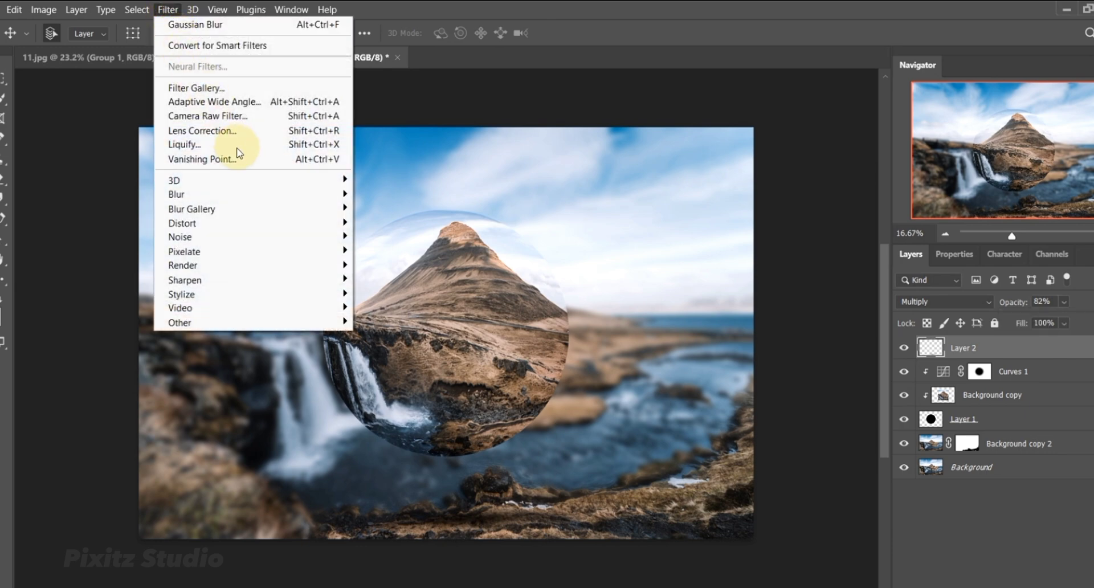
pyautogui.moveTo(310, 195)
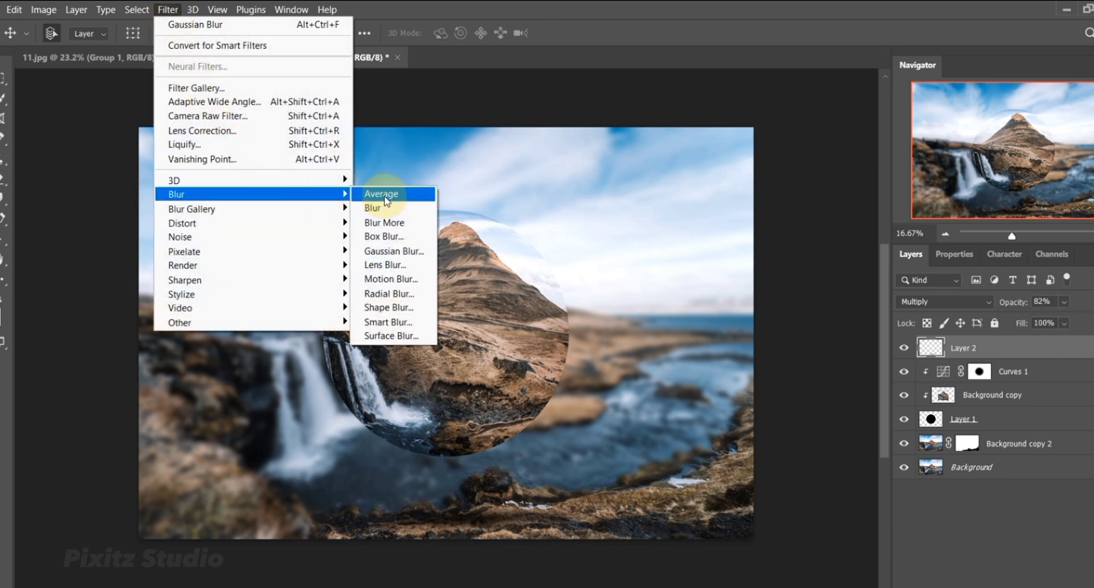
pyautogui.click(392, 251)
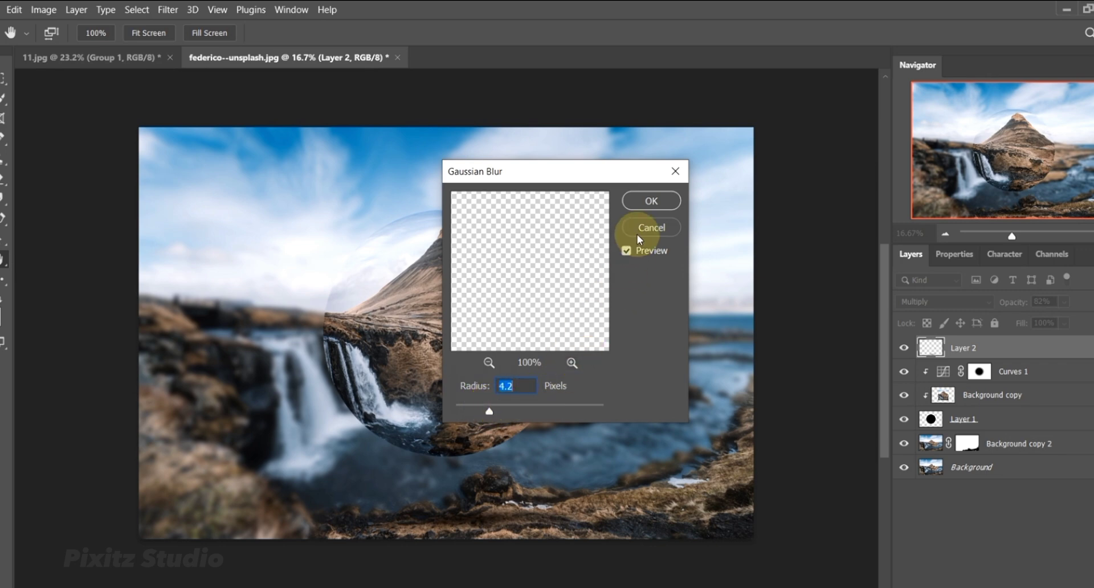
pyautogui.click(651, 200)
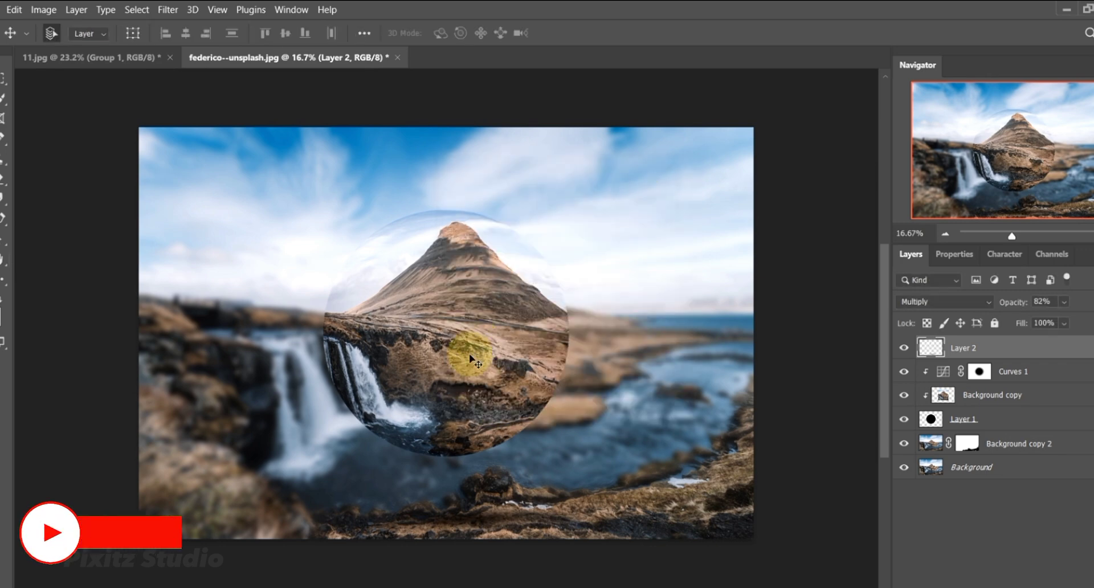